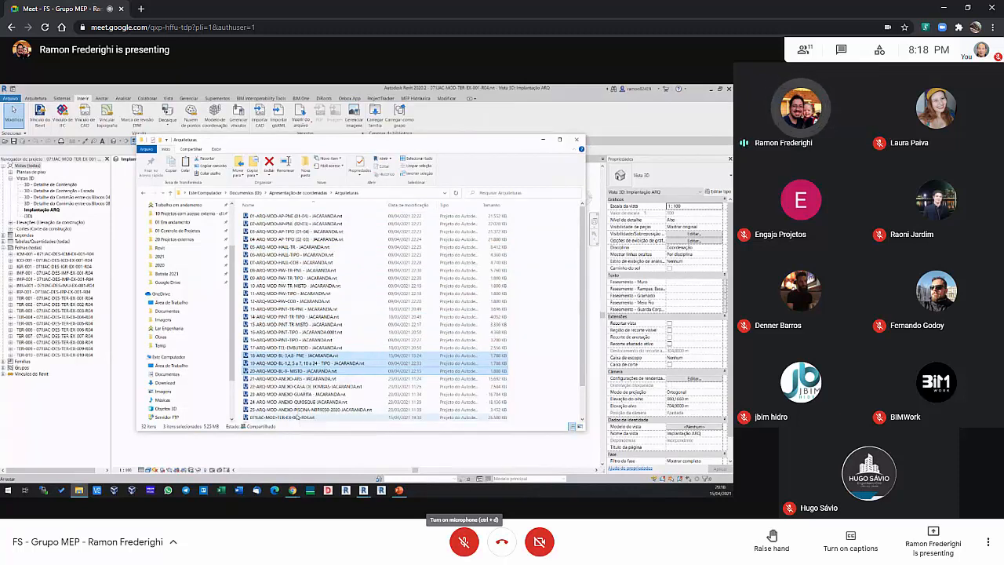
Review the site, Bloco modificado, Bloco original and 19-ARQ-MOD-BL TIPO model files in the Arquiteturas folder.
left_click(298, 417)
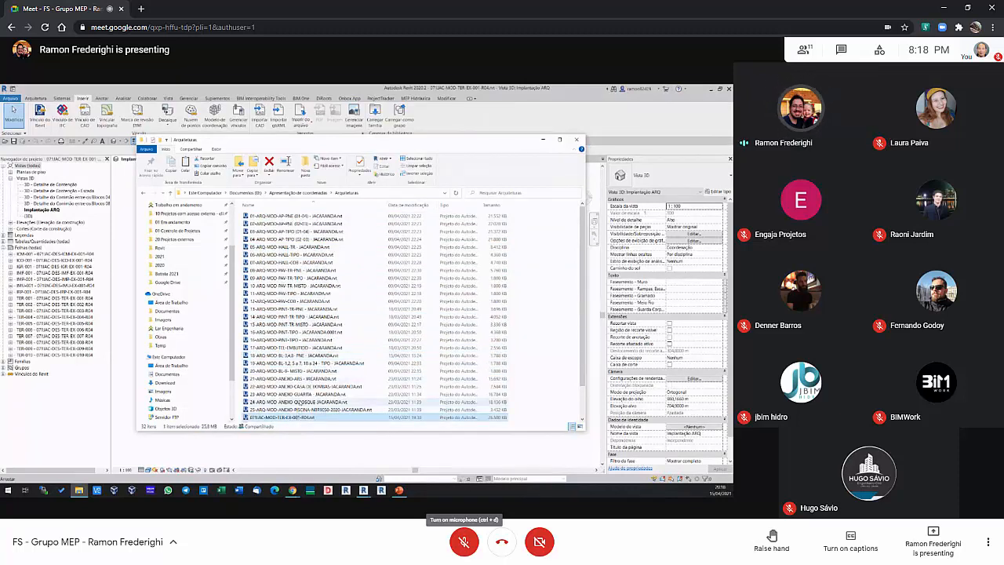
scroll(299, 403, "down", 2)
left_click(284, 389)
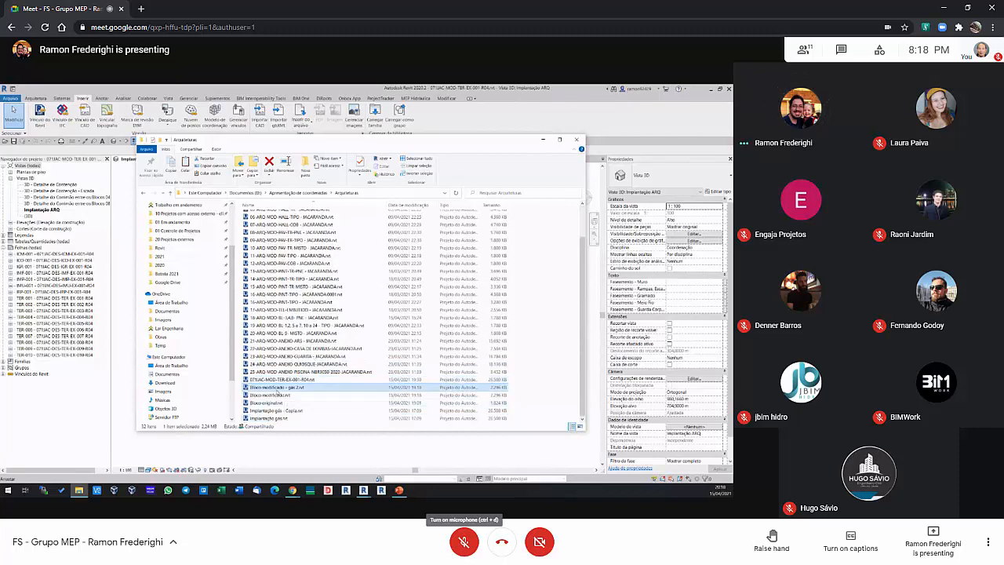
left_click(277, 396)
left_click(276, 404)
left_click(278, 396)
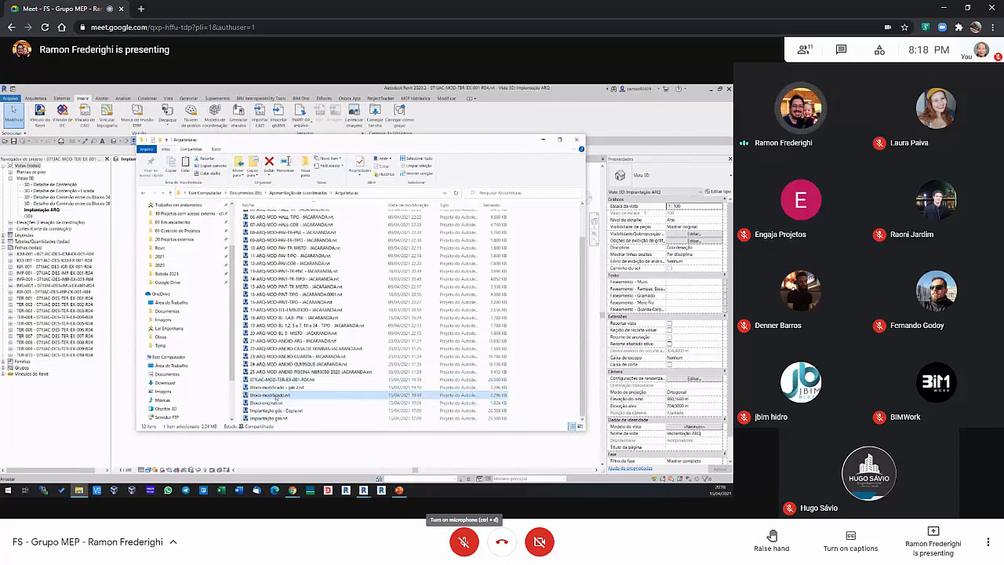
left_click(272, 404)
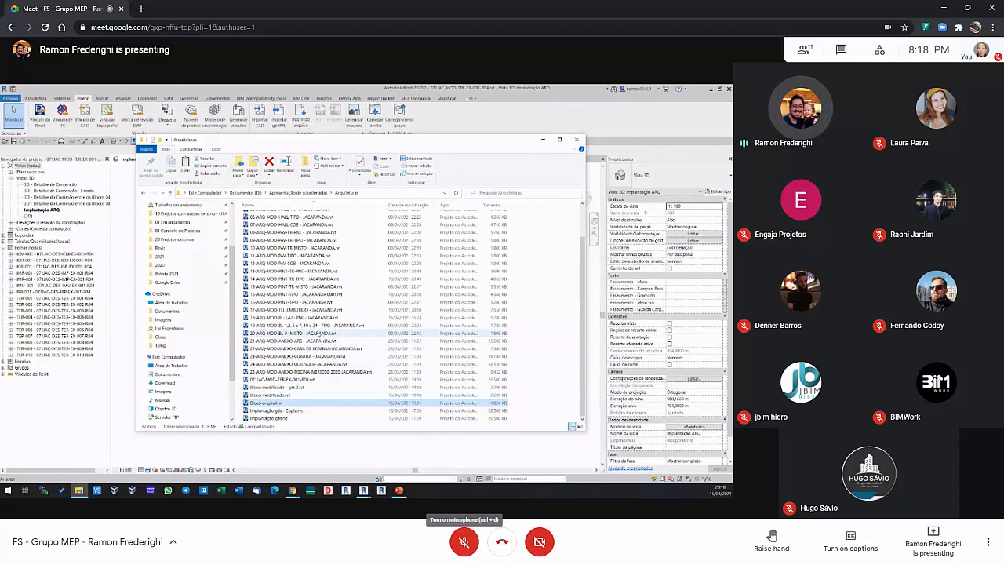
left_click(313, 325)
left_click(287, 395)
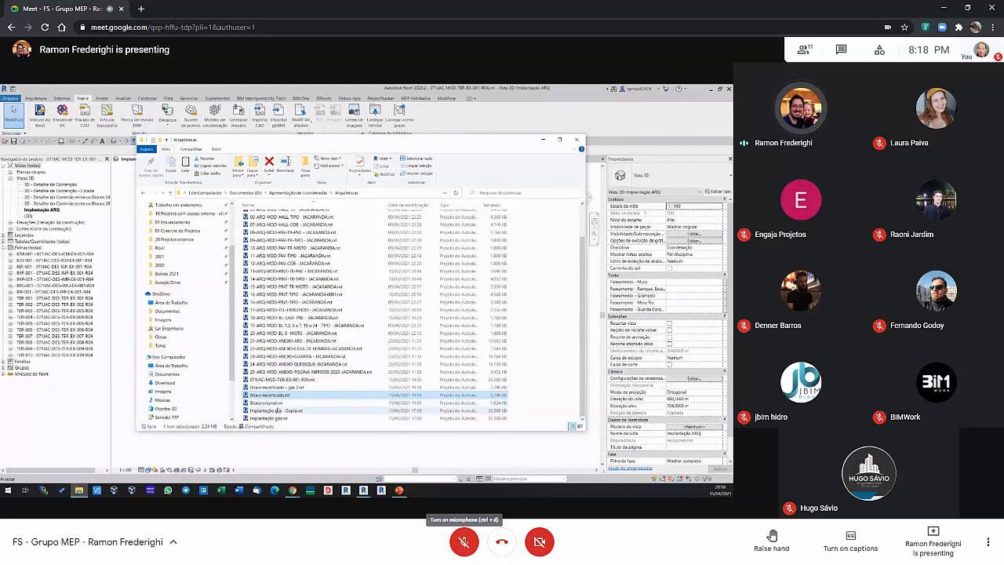
left_click(266, 404)
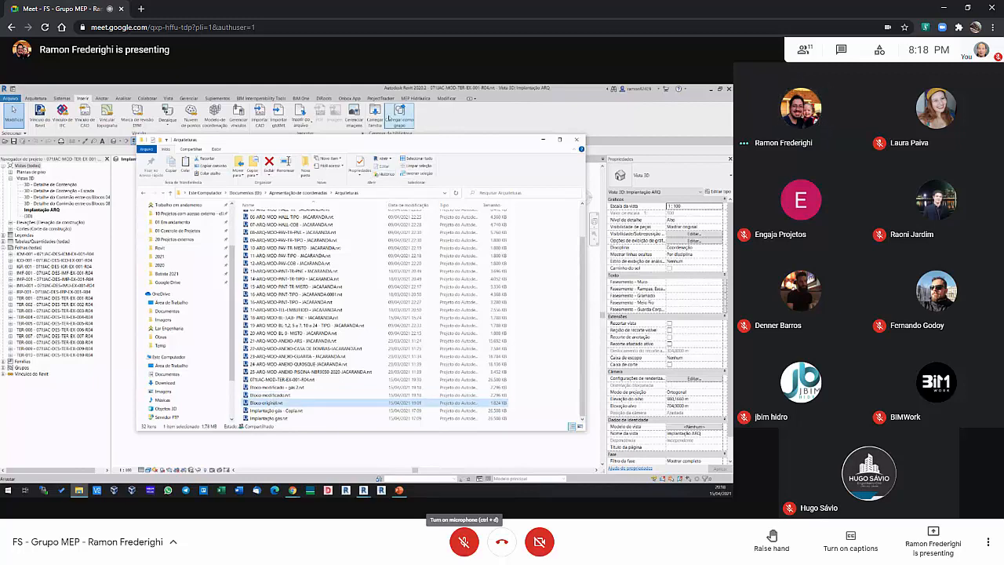
Switch from the file explorer to Revit and examine the site model in the Implantação ARQ 3D view.
left_click_drag(396, 142, 2, 196)
left_click(426, 255)
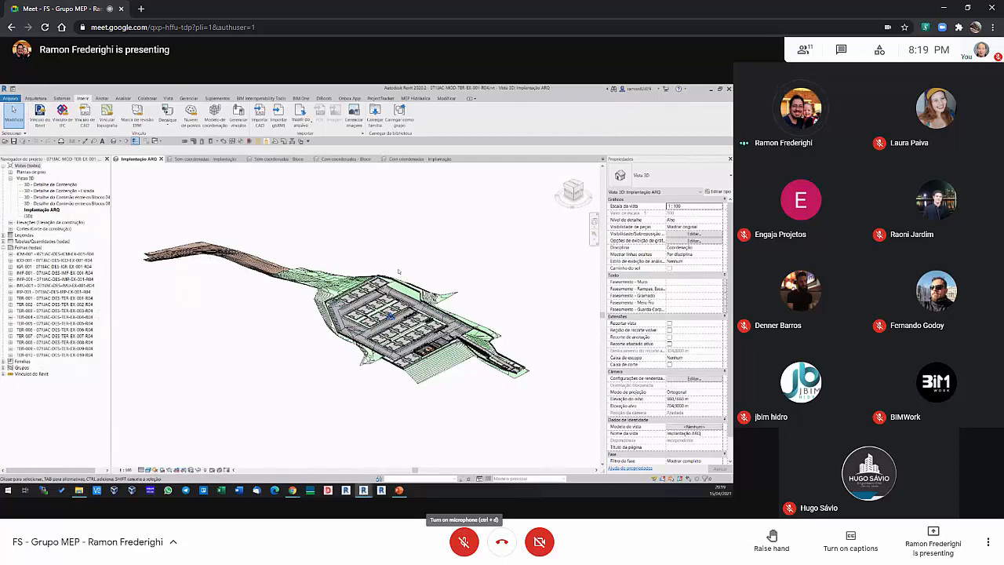
scroll(398, 272, "up", 5)
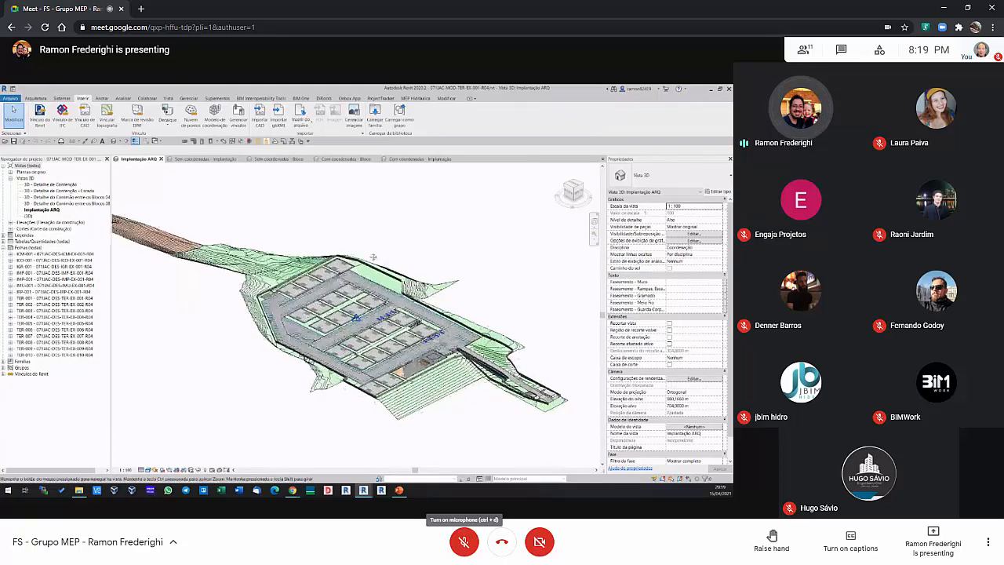
middle_click_drag(369, 256, 362, 228)
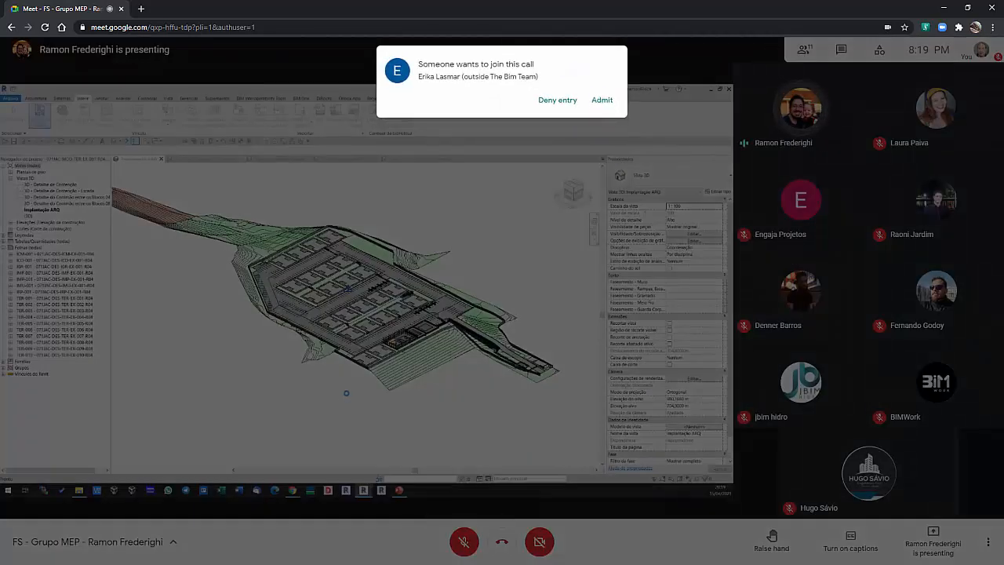
Admit the two waiting participants to the call and toggle the microphone for speaking, leaving it on.
left_click(601, 100)
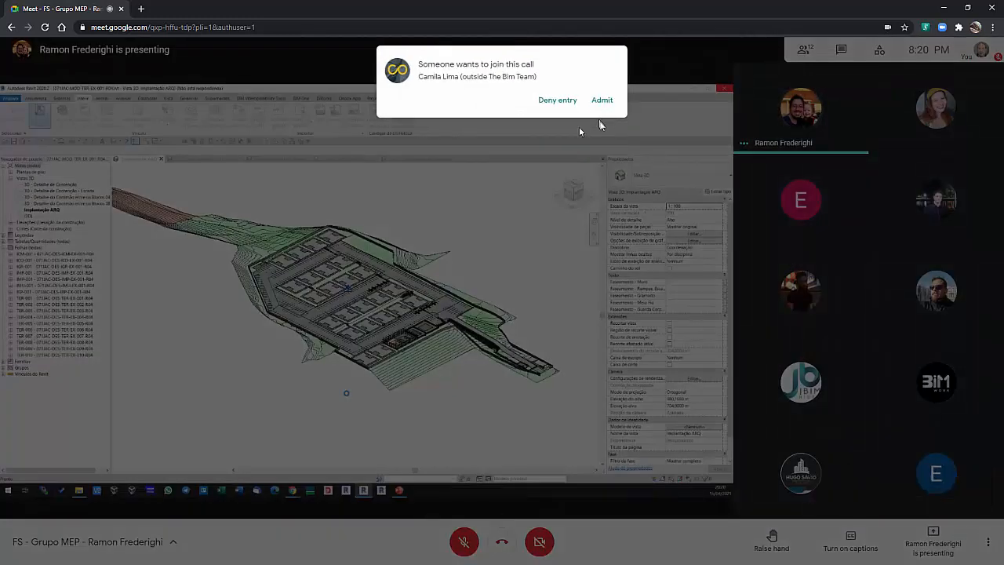
left_click(601, 101)
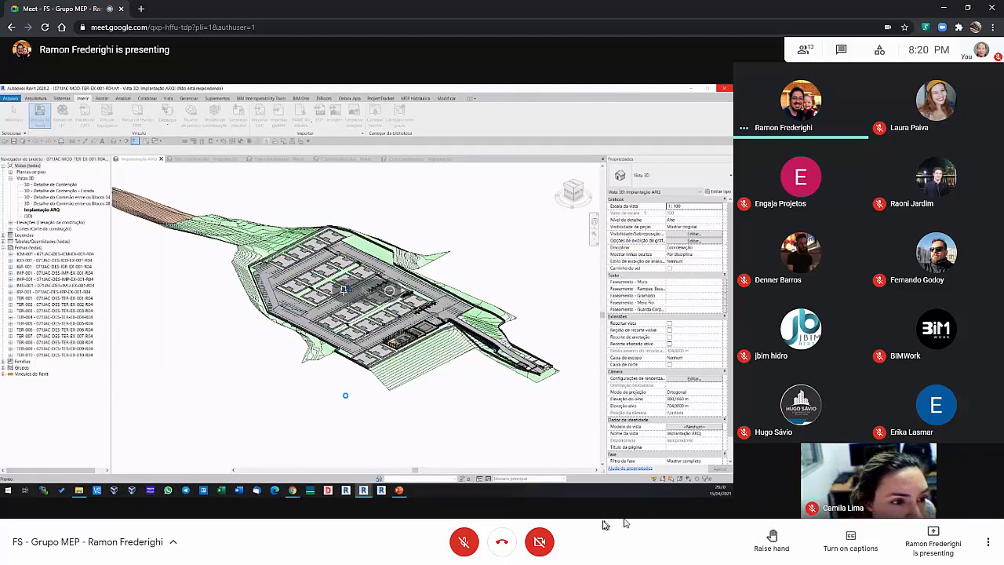
left_click(464, 542)
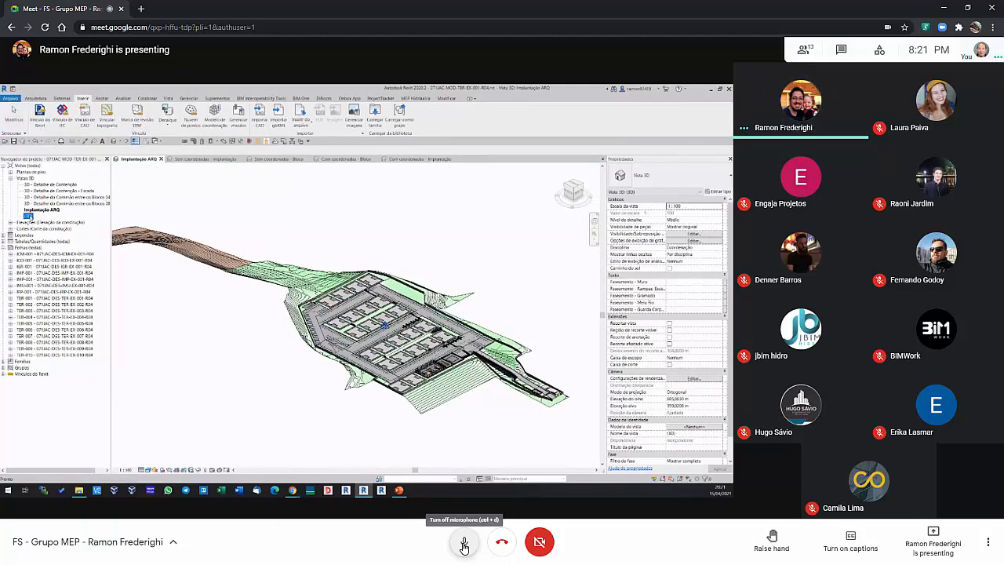
left_click(463, 544)
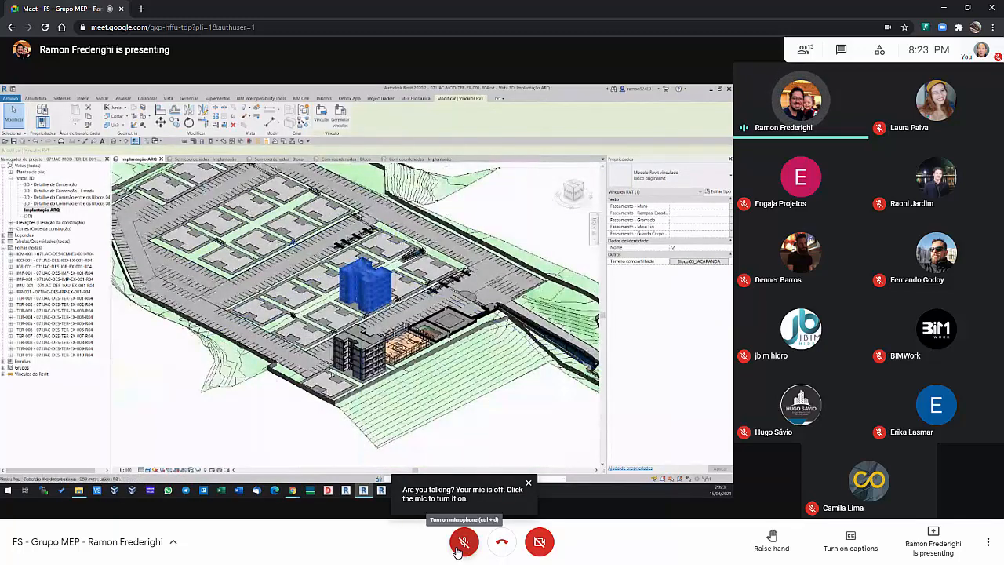
left_click(456, 548)
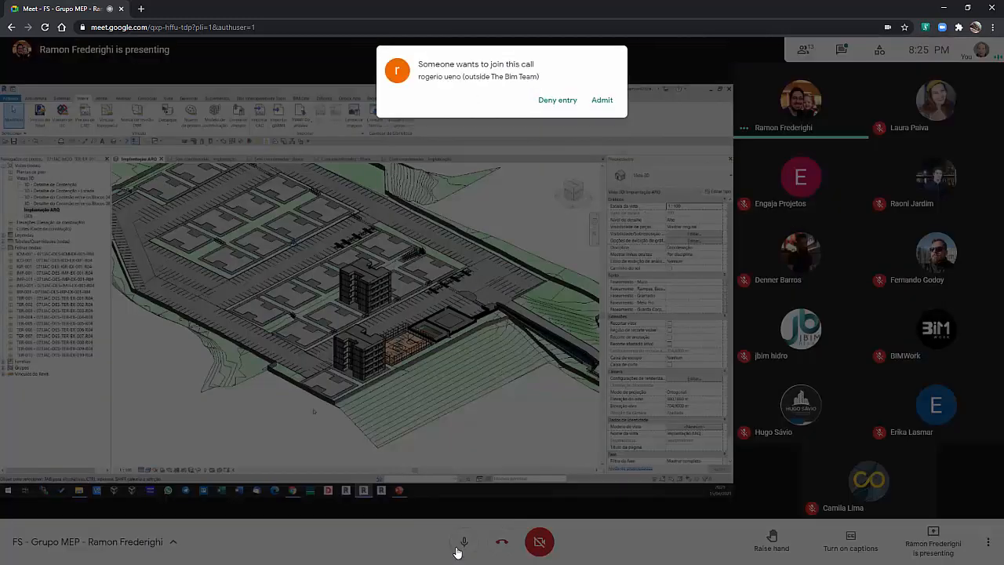
Admit the next waiting participant to the call, mute the microphone and unmute it again.
left_click(602, 101)
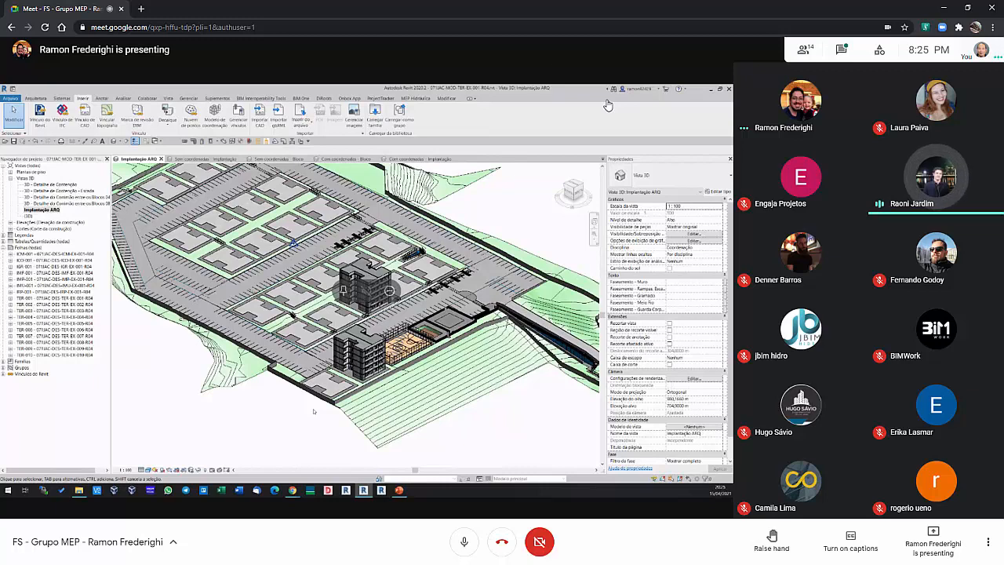
left_click(464, 544)
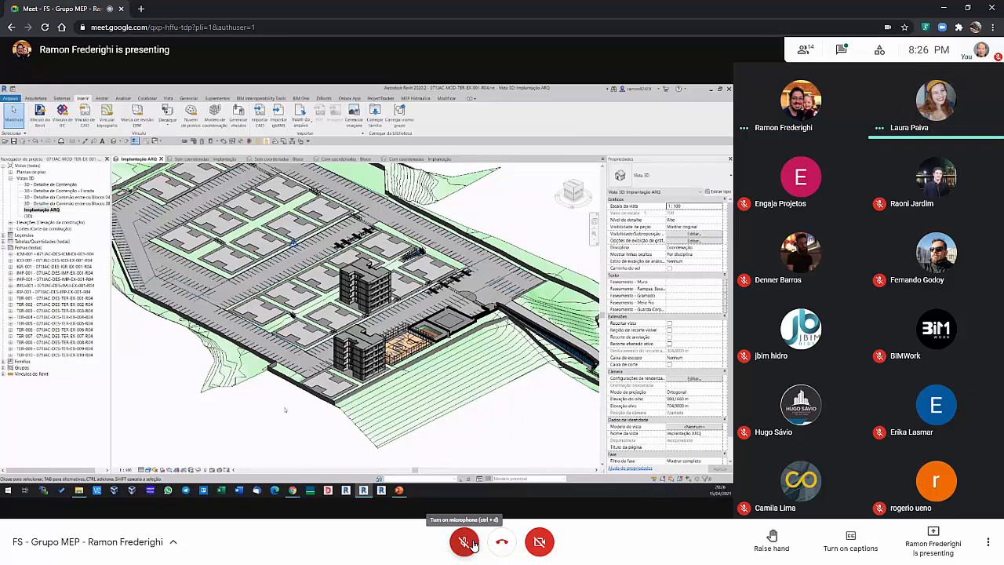
left_click(471, 544)
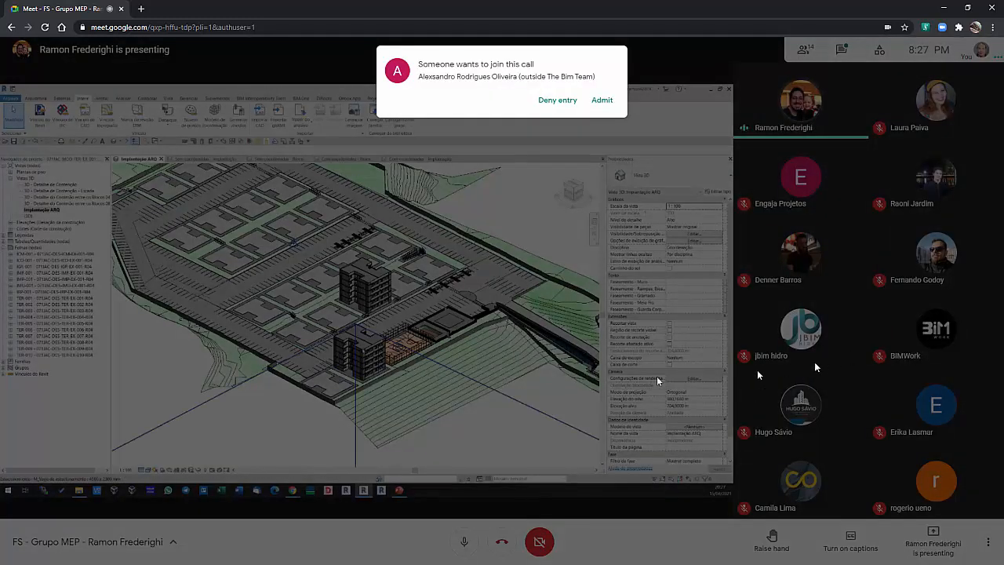
Admit another waiting participant to the call and mute the microphone after speaking.
left_click(602, 101)
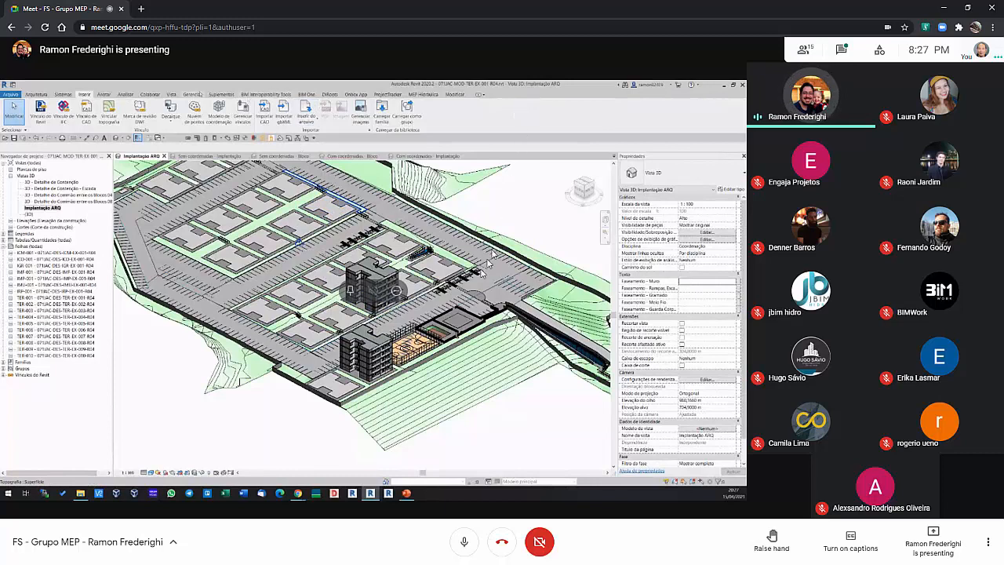
left_click(464, 541)
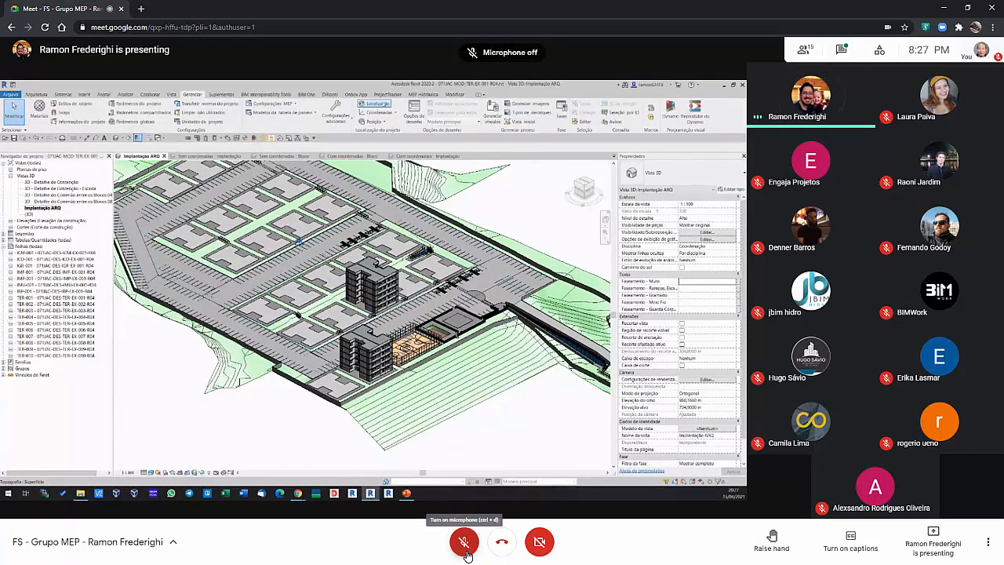
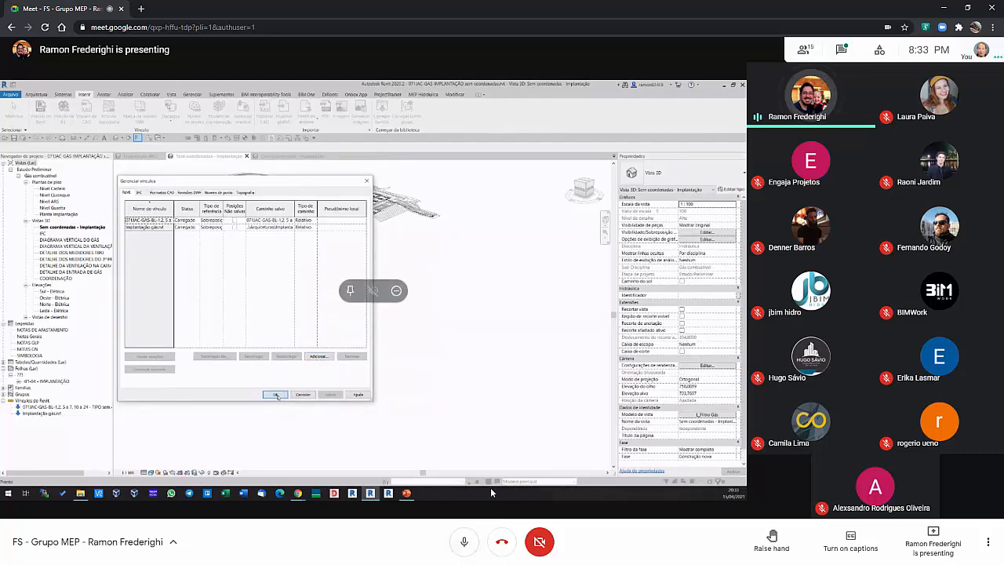
left_click(465, 541)
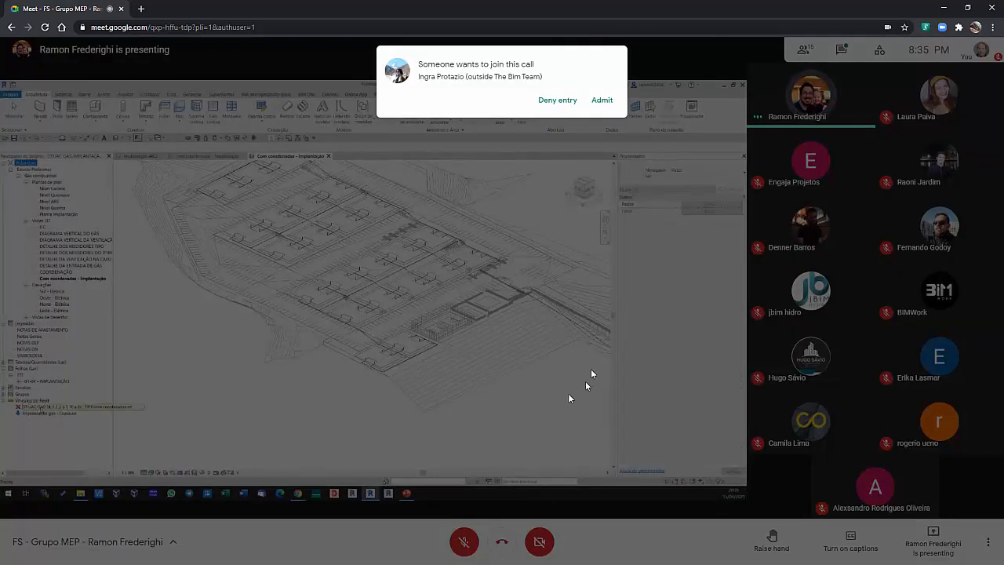
Admit the waiting participant to the call and unmute the microphone.
left_click(594, 103)
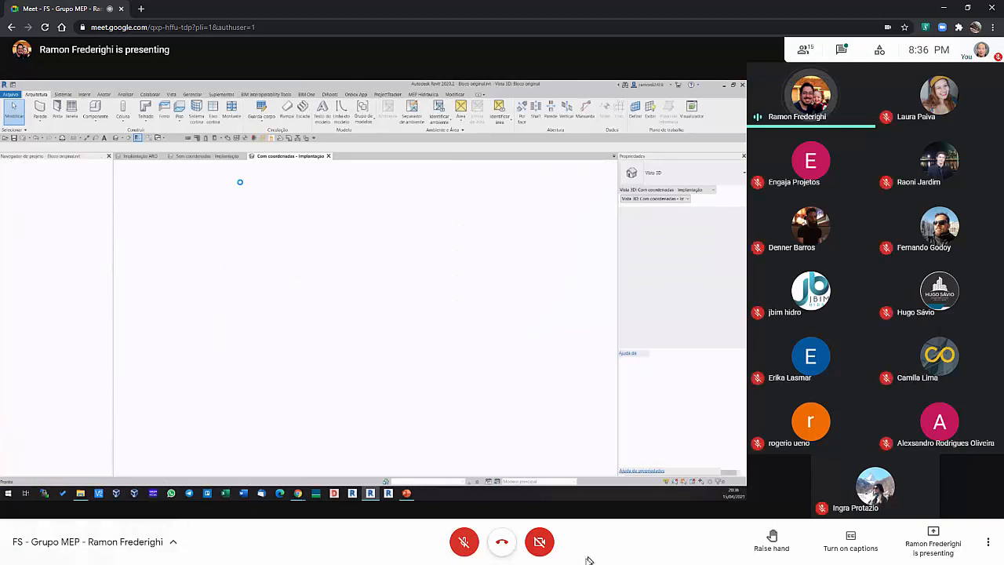
left_click(463, 541)
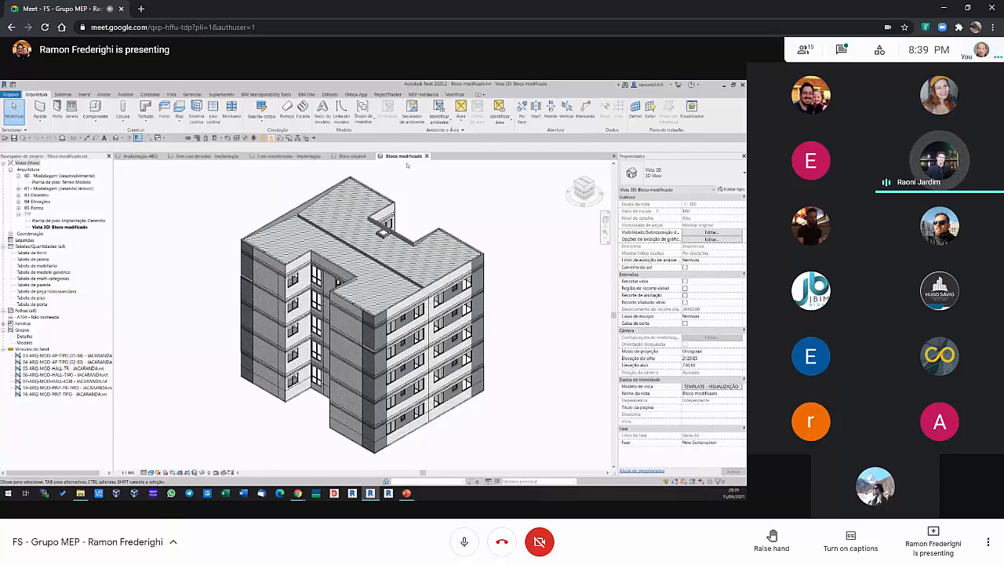
Compare the Bloco original and Bloco modificado 3D views with both building models aligned at the same position.
left_click(351, 156)
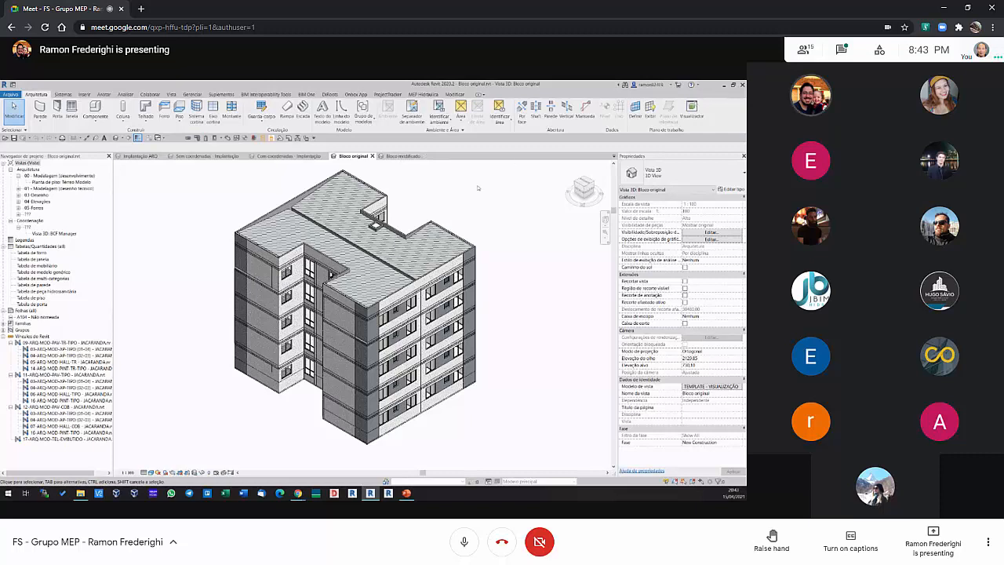
middle_click_drag(477, 189, 448, 203, "shift")
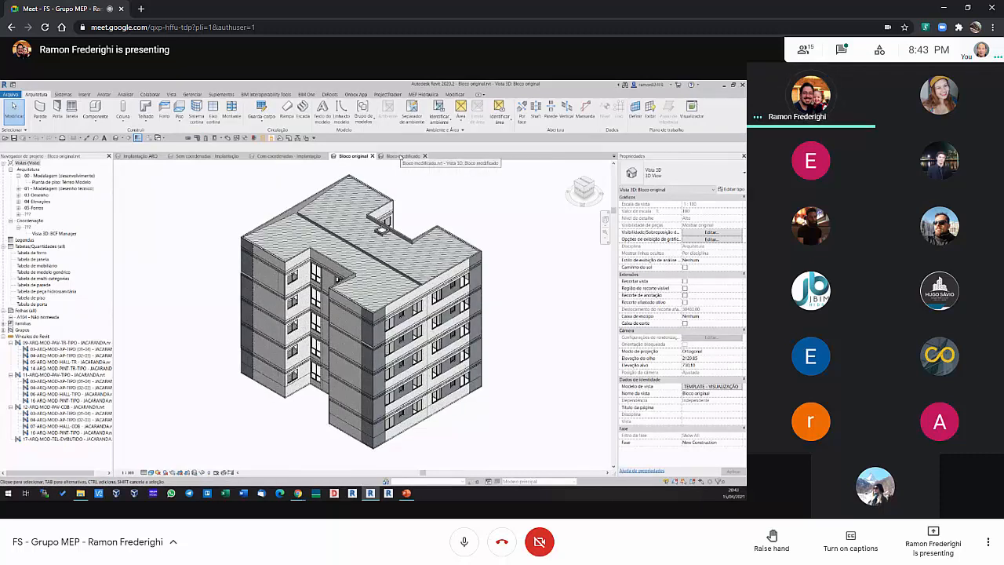
left_click(400, 156)
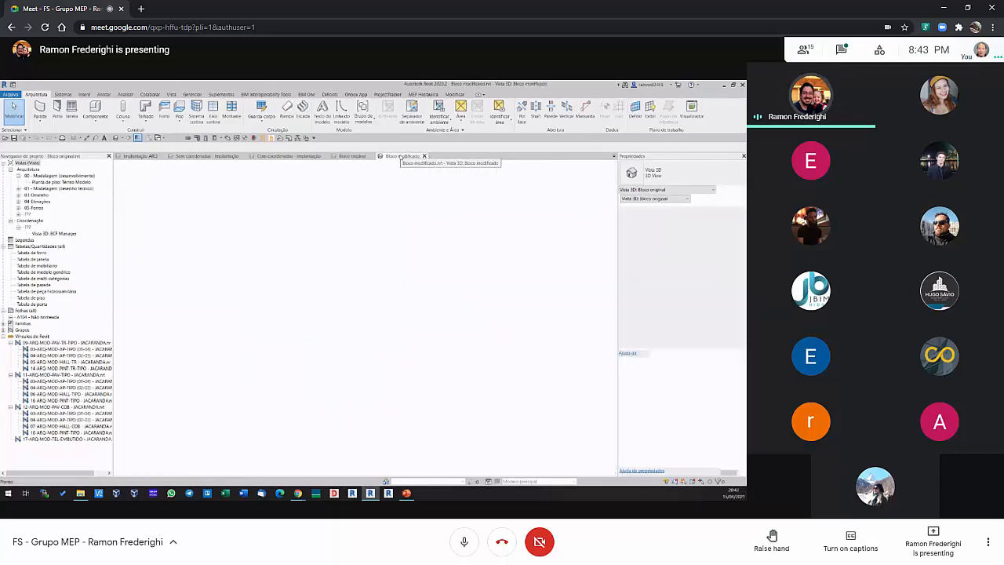
left_click(356, 160)
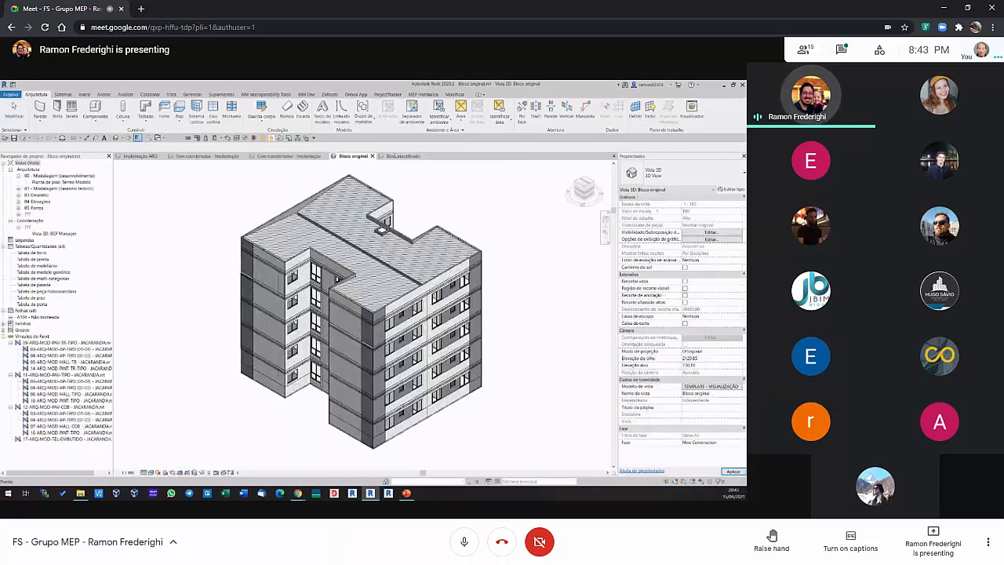
left_click(394, 158)
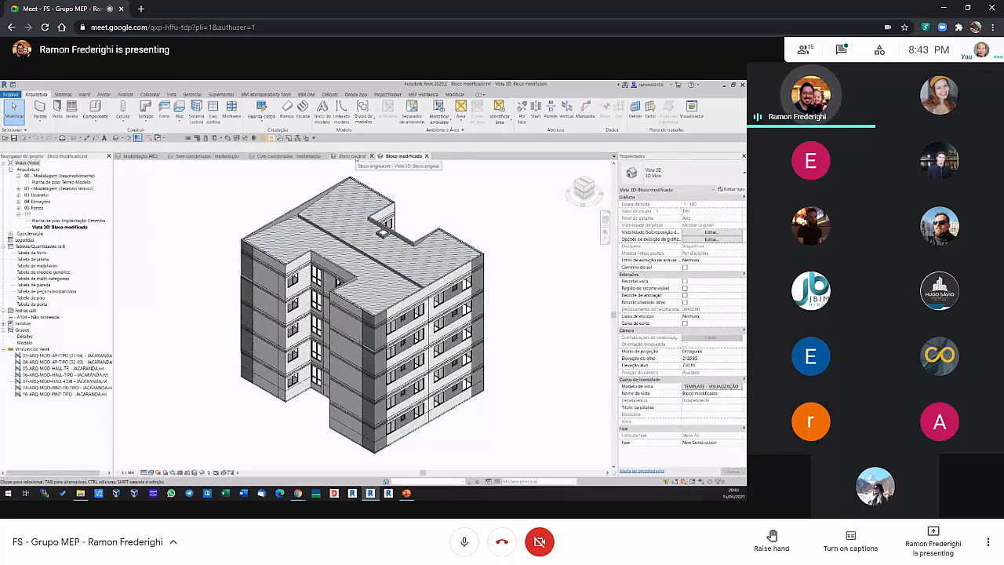
left_click(352, 156)
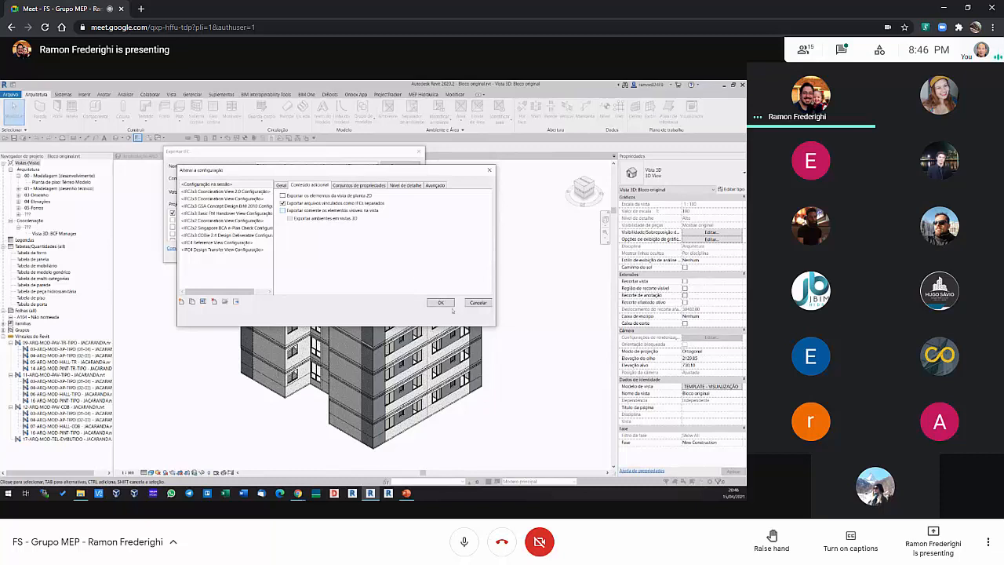
Cancel the IFC export configuration and close the IFC export without exporting.
left_click(478, 302)
key("Escape")
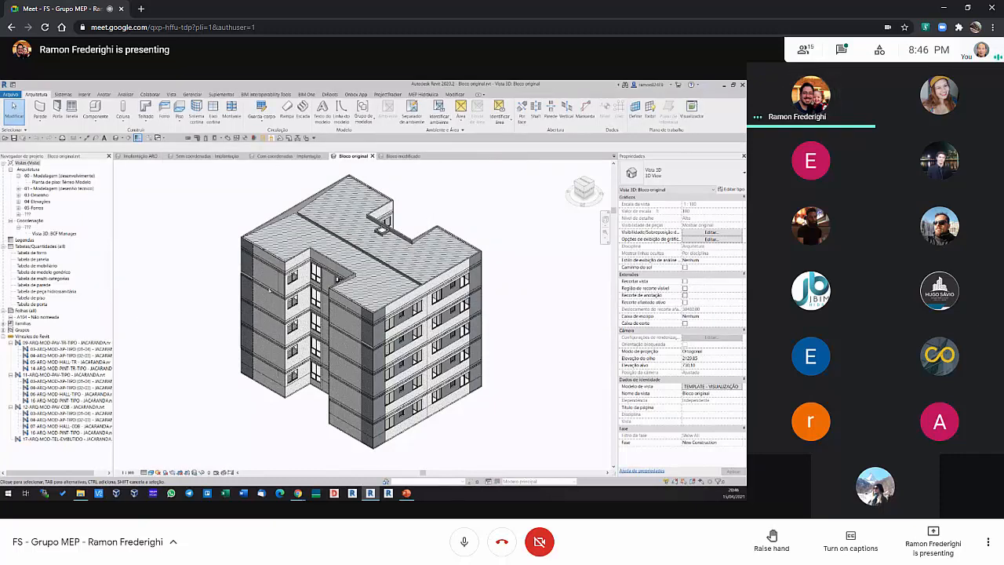
Name the linked typical-floor model directly below the top storey of Bloco original ARQ-BL1-PAV04.
left_click(266, 291)
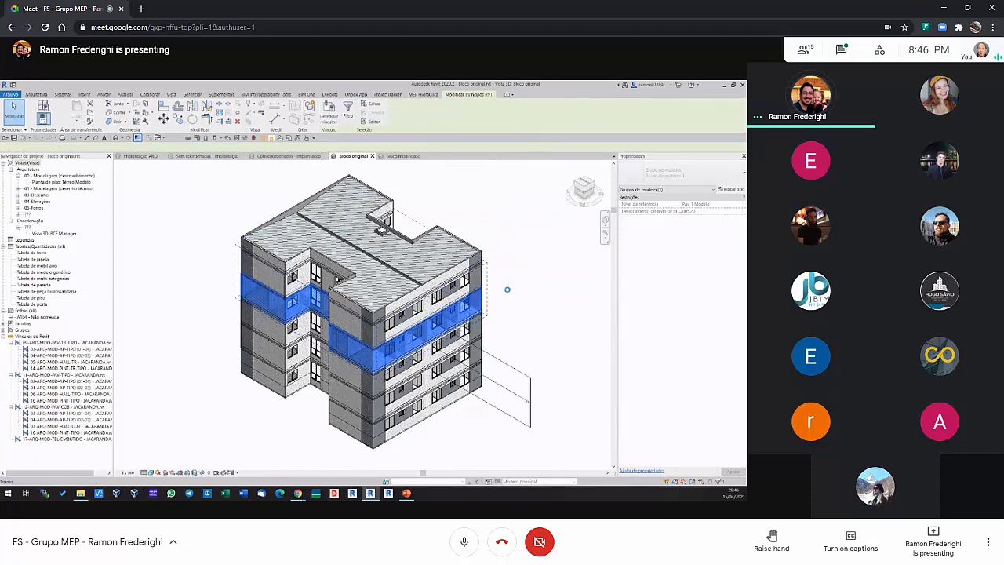
left_click(499, 298)
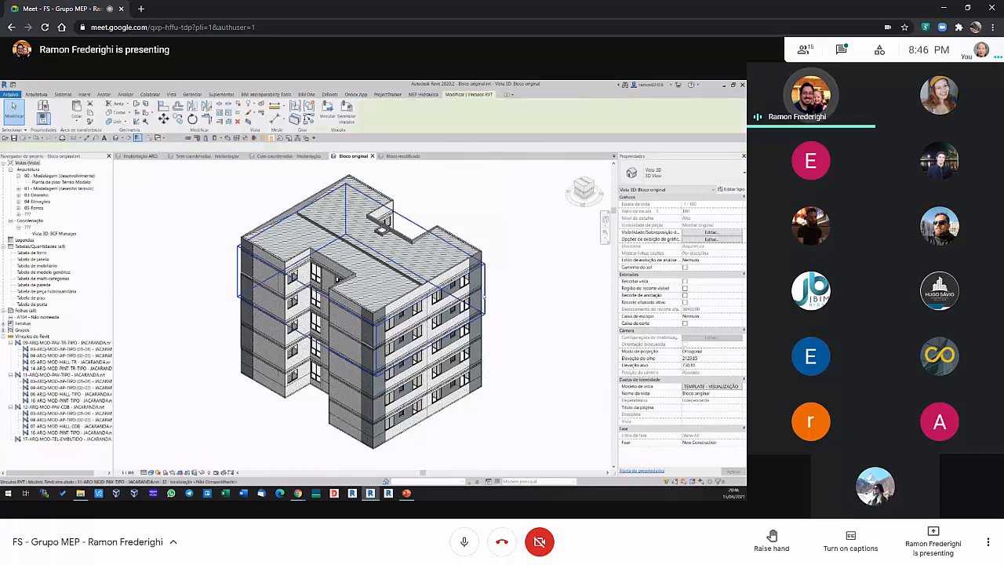
left_click(477, 297)
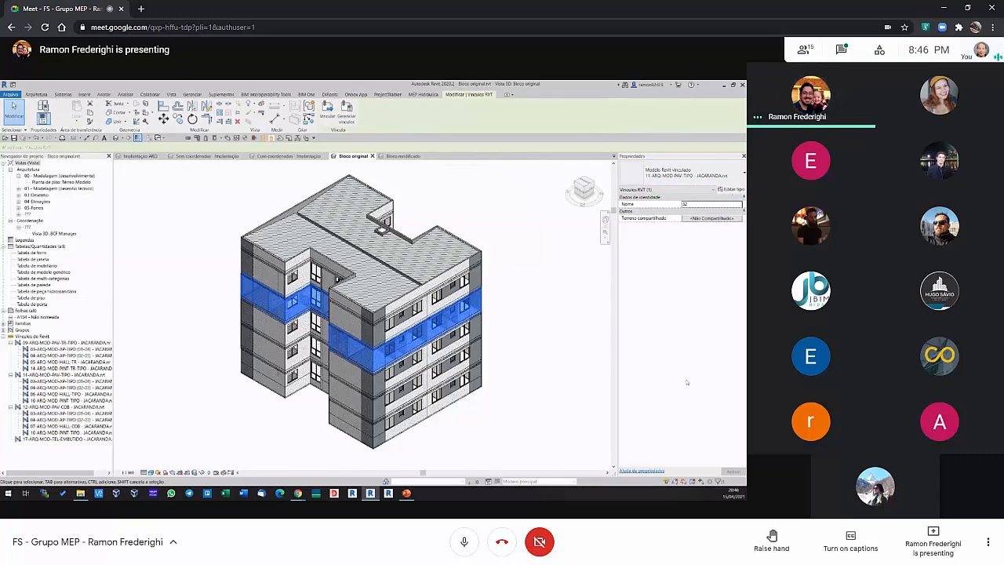
double_click(730, 205)
type("ARQBL1-PAV04")
key("Return")
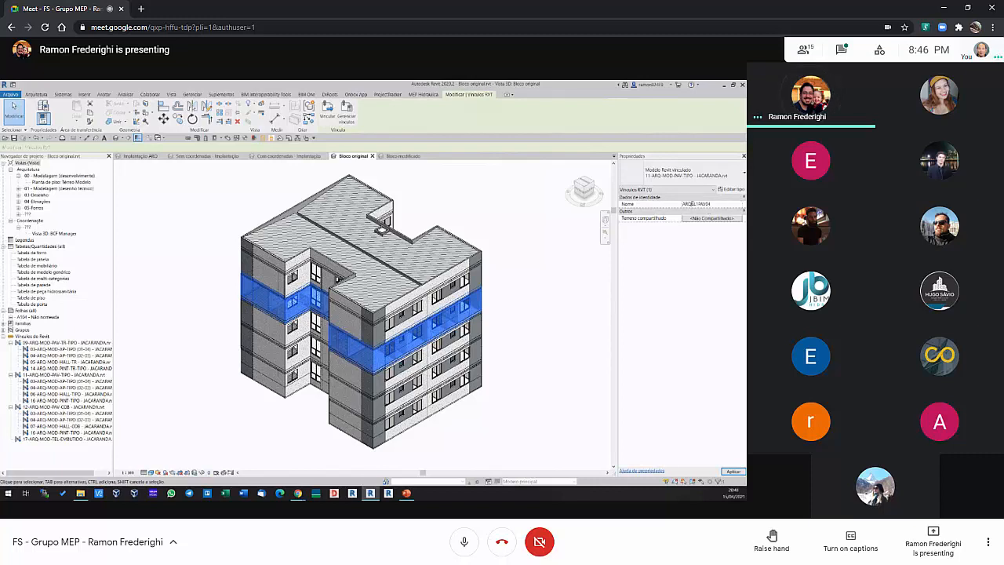
type("-BL1-")
key("Return")
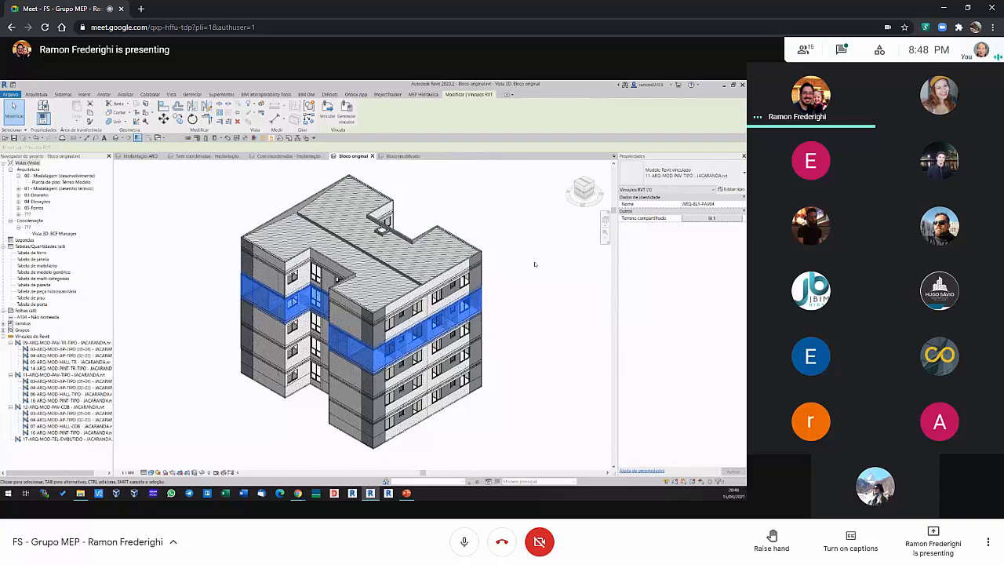
Create a new schedule for the Janelas category, keeping it as a building component schedule in the New Construction phase.
left_click(530, 269)
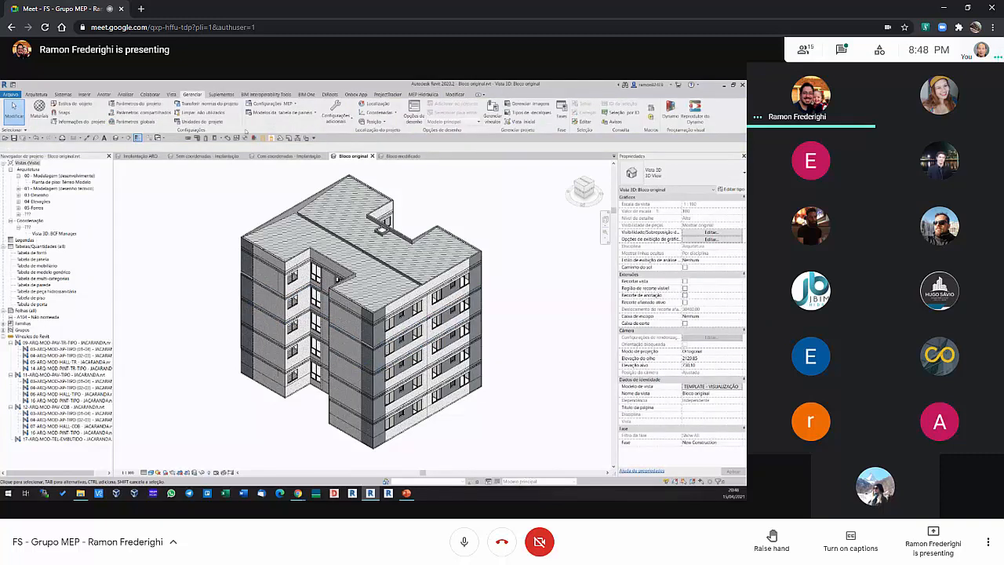
right_click(47, 246)
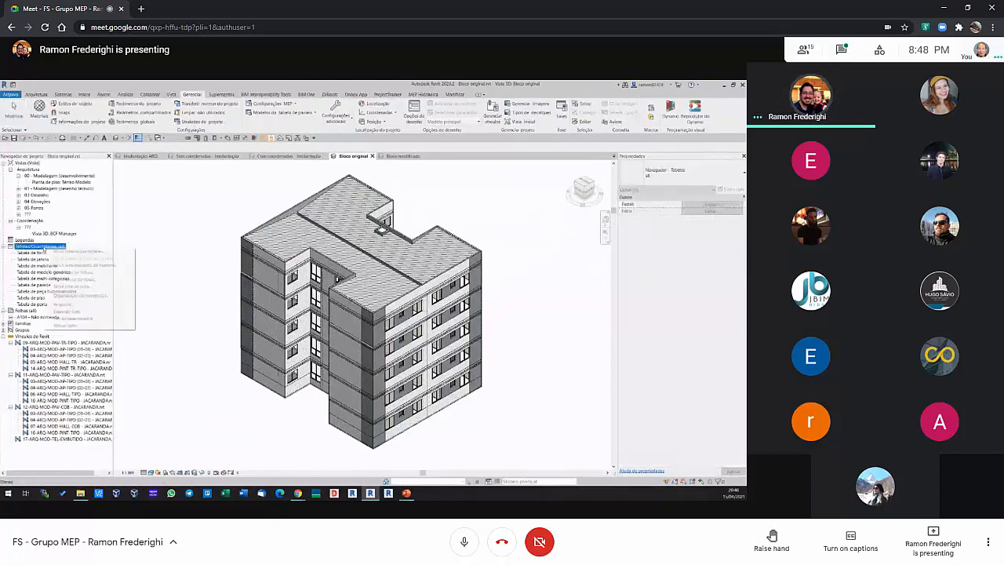
left_click(78, 250)
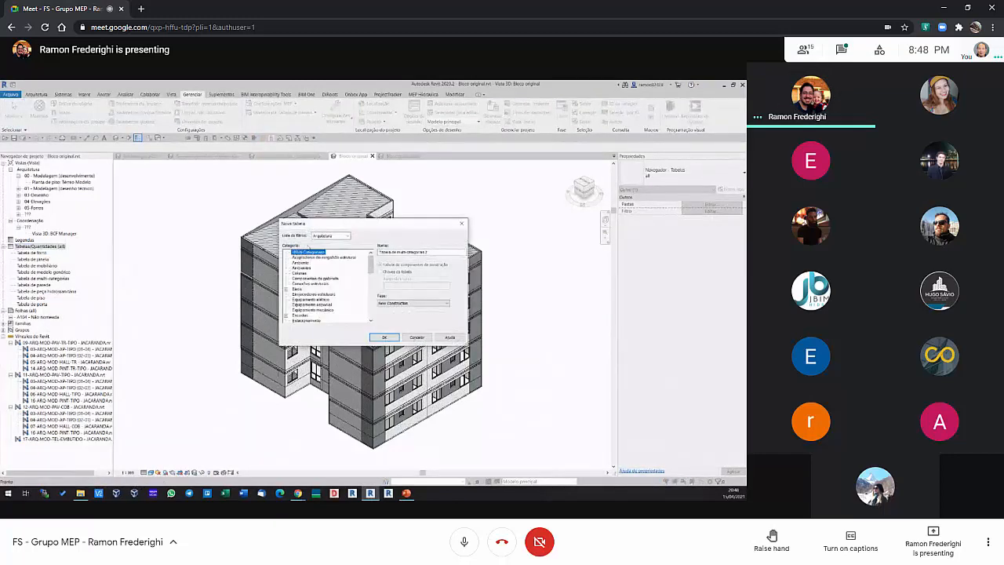
left_click_drag(362, 226, 362, 229)
scroll(312, 292, "down", 3)
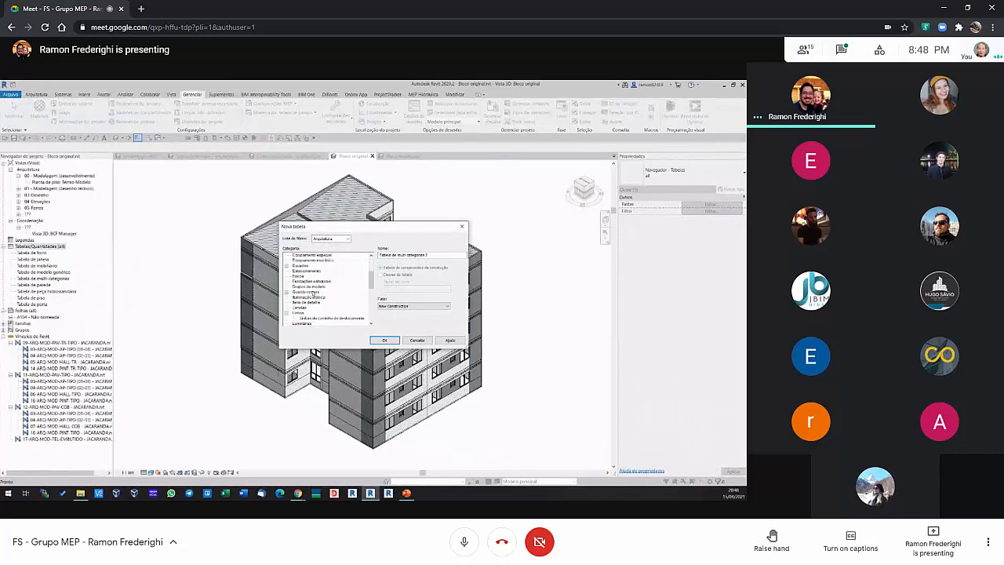
scroll(312, 293, "down", 2)
left_click(300, 281)
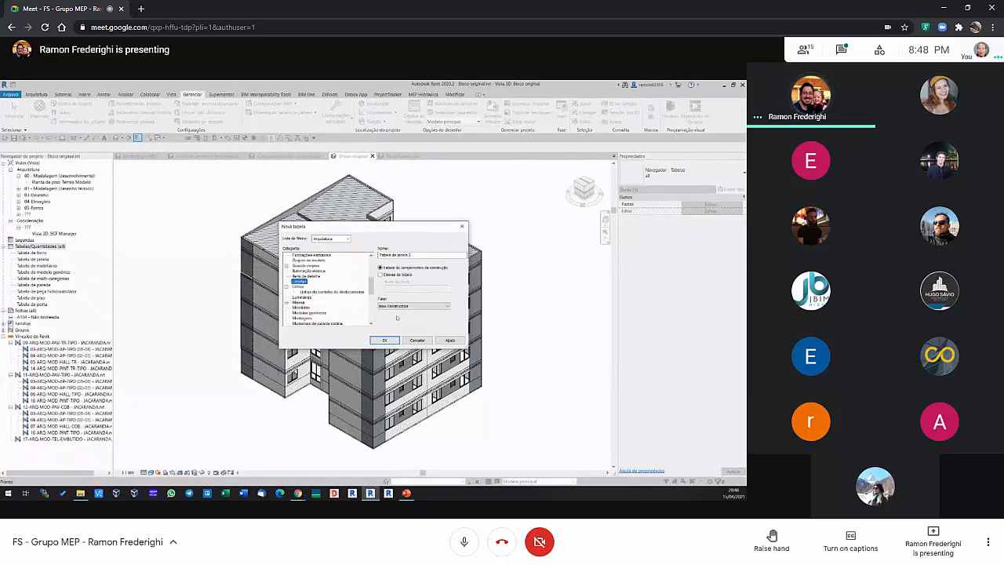
left_click(389, 340)
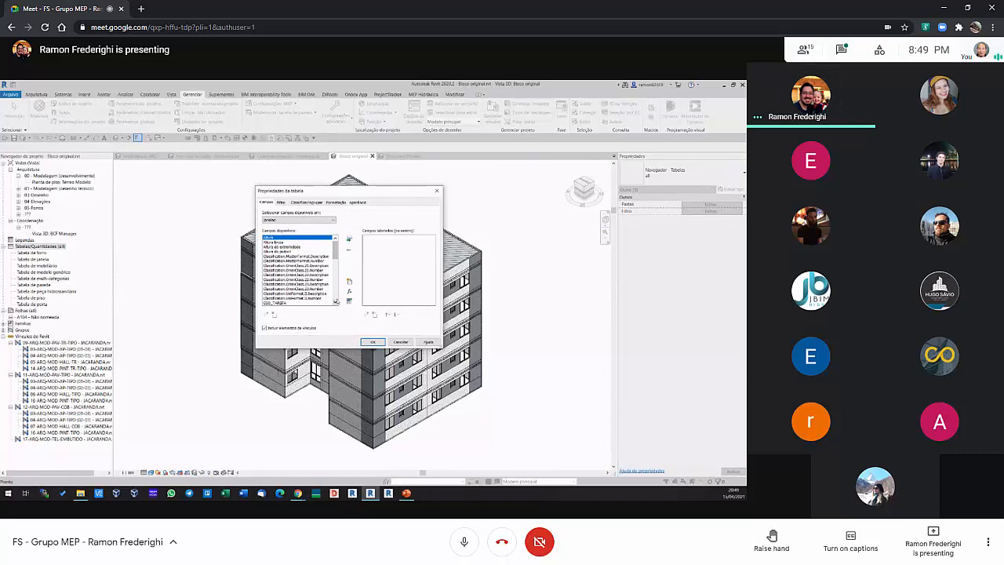
Add the RVT link name and RVT link file name fields to the window schedule.
left_click(286, 220)
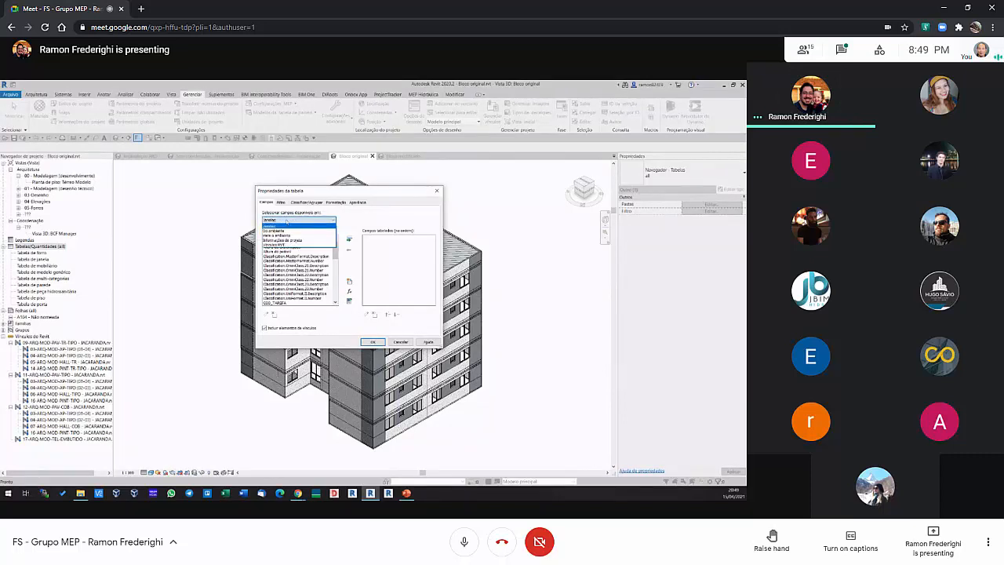
left_click(289, 244)
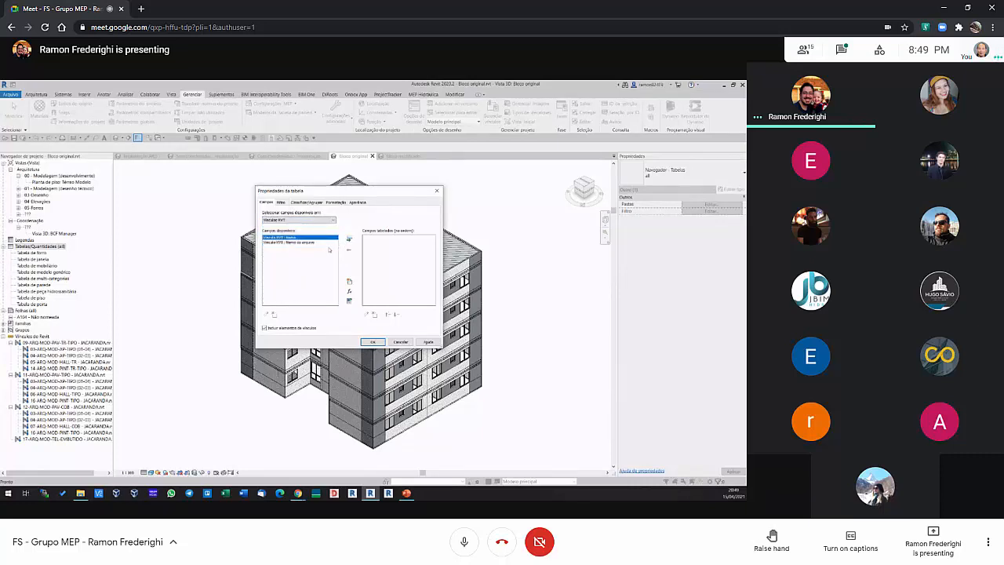
left_click(349, 240)
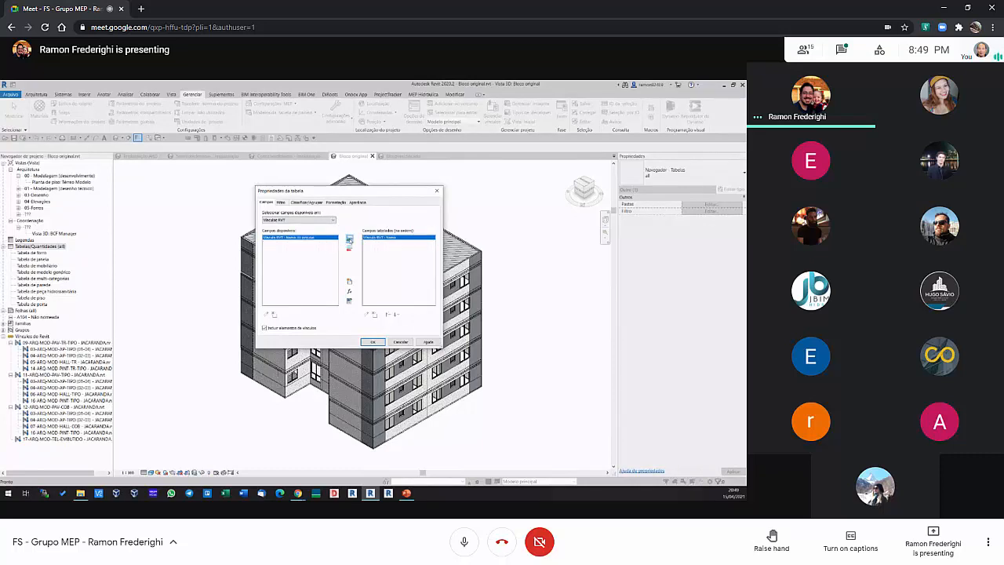
left_click(349, 240)
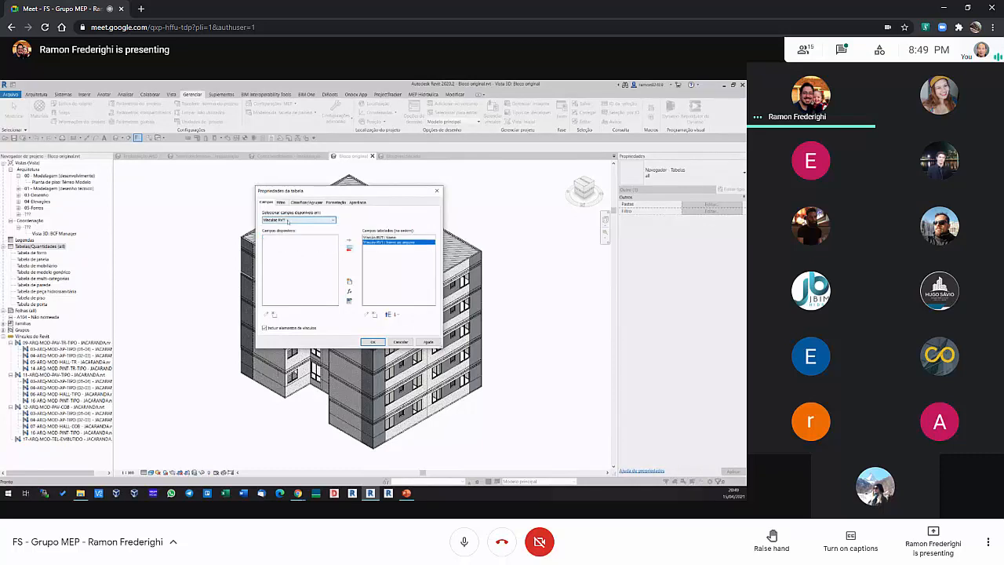
Add the window fields Descrição and Contagem after the link fields and generate the schedule.
left_click(288, 220)
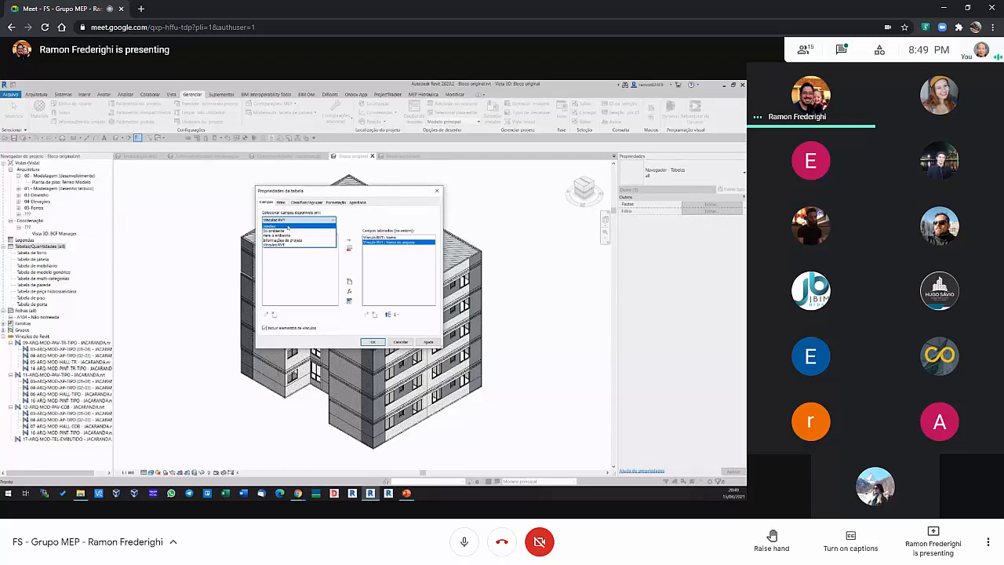
left_click(287, 226)
left_click(291, 288)
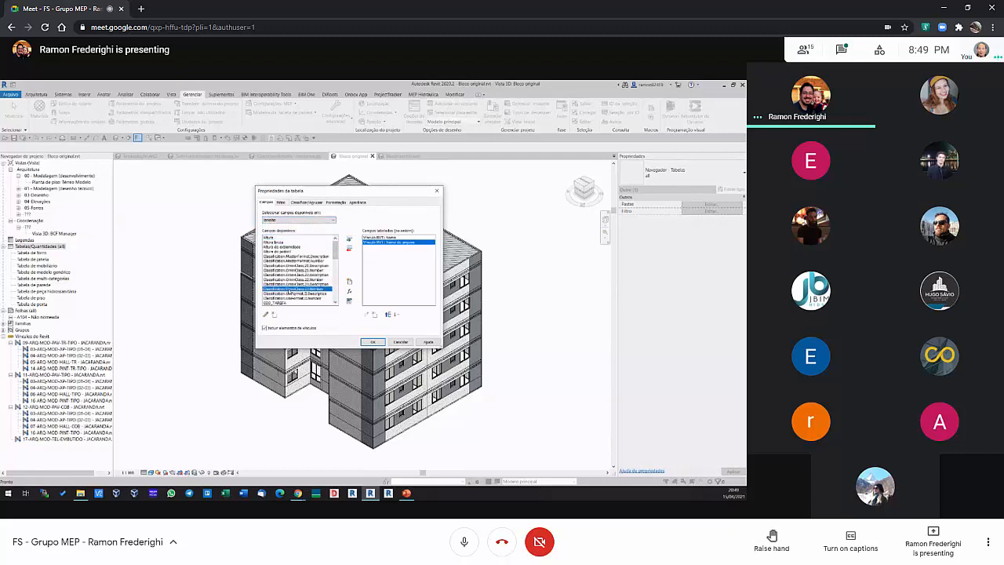
key("Down")
key("Down")
key("Down")
key("Down")
key("Down")
key("Down")
key("Down")
key("Down")
key("Down")
key("Down")
key("Down")
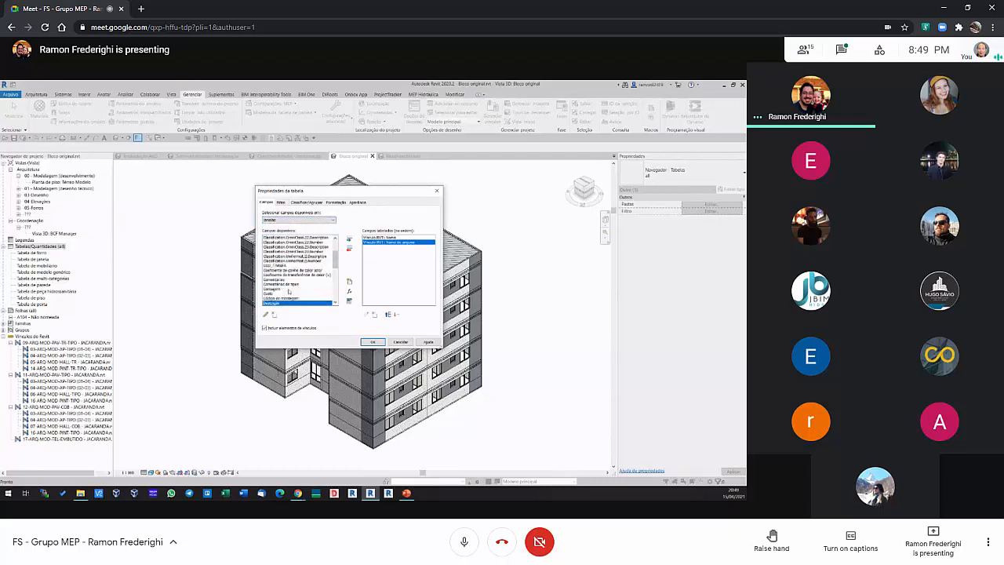
left_click(350, 239)
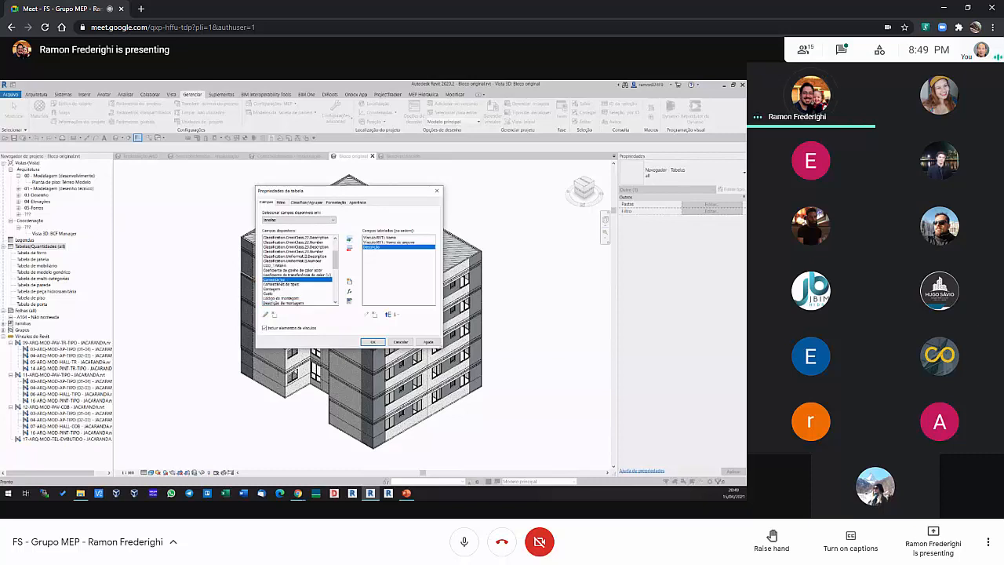
type("con")
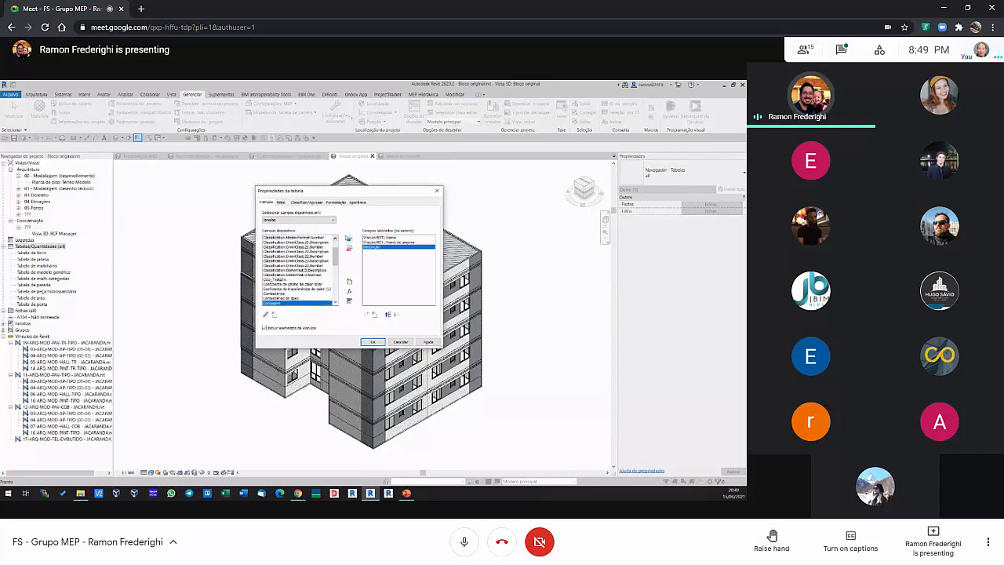
left_click(349, 239)
left_click(374, 341)
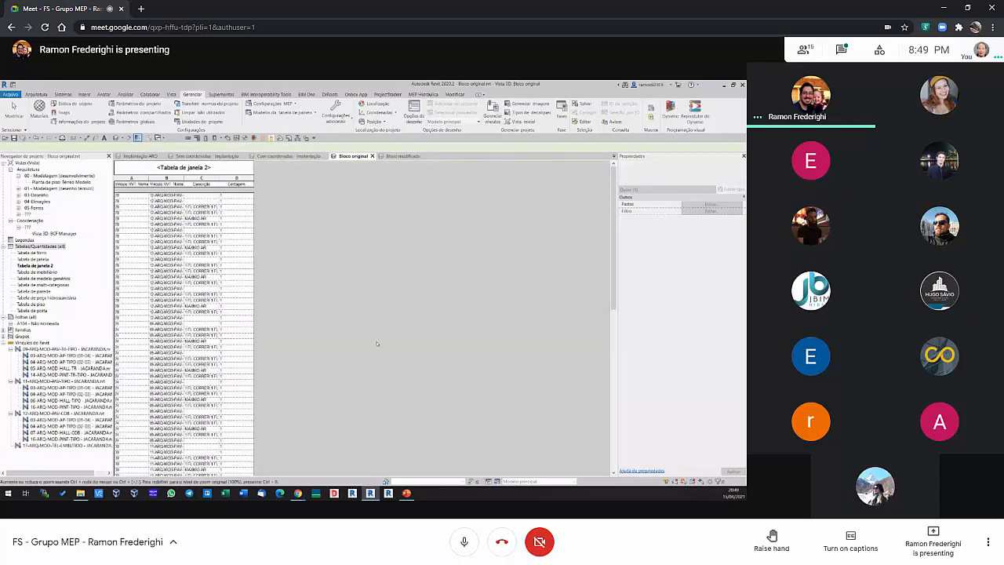
Widen the link file name column of the new window schedule and bring its last rows into view.
double_click(149, 181)
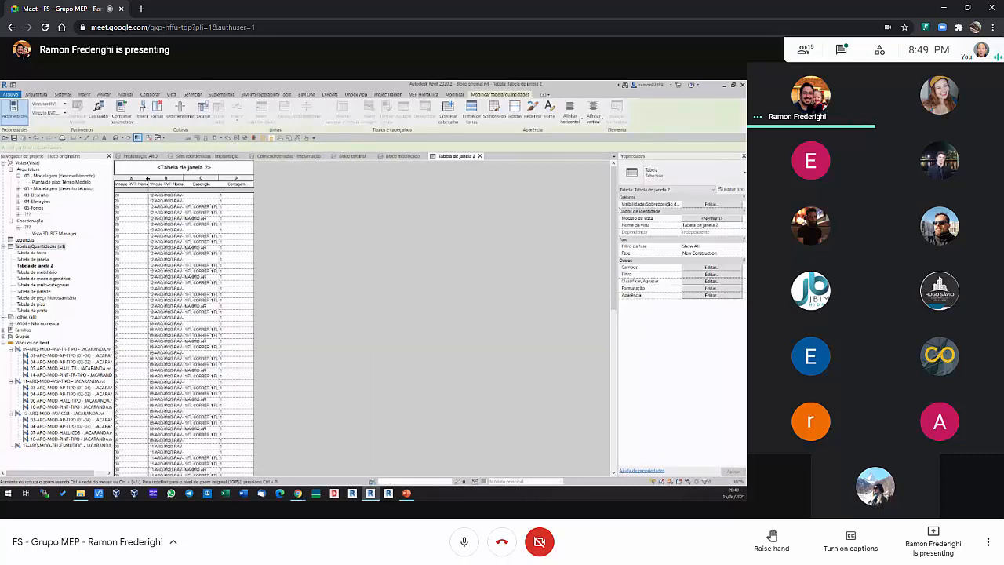
left_click_drag(185, 181, 340, 182)
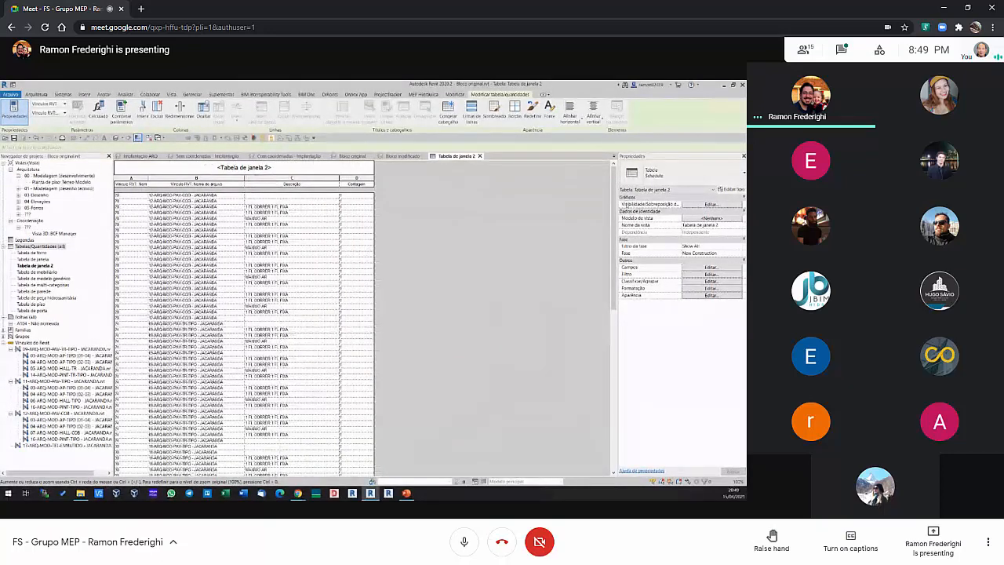
left_click_drag(614, 208, 626, 373)
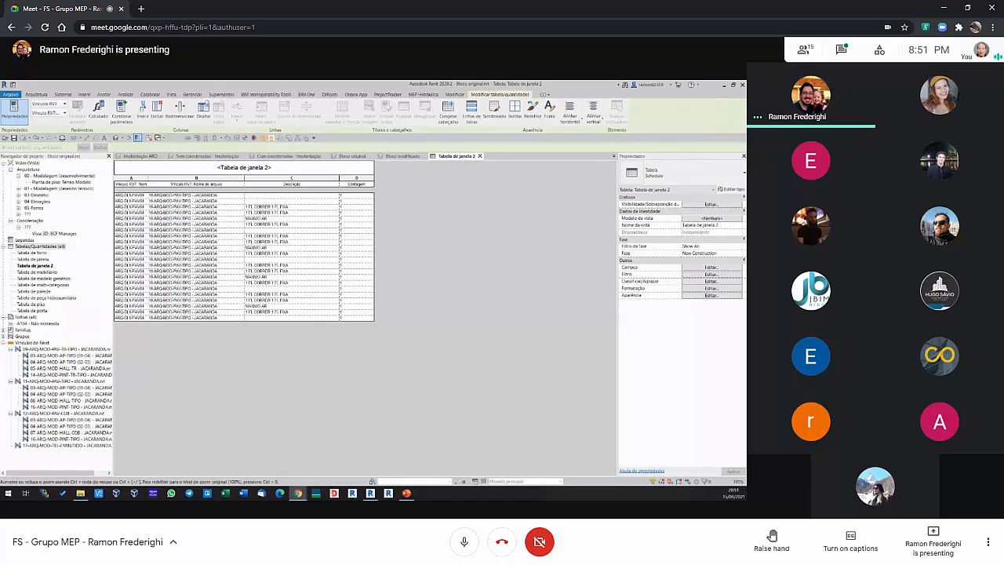
Return to the Bloco original 3D view and examine the whole site in the Implantação ARQ 3D view.
left_click(353, 156)
key("Escape")
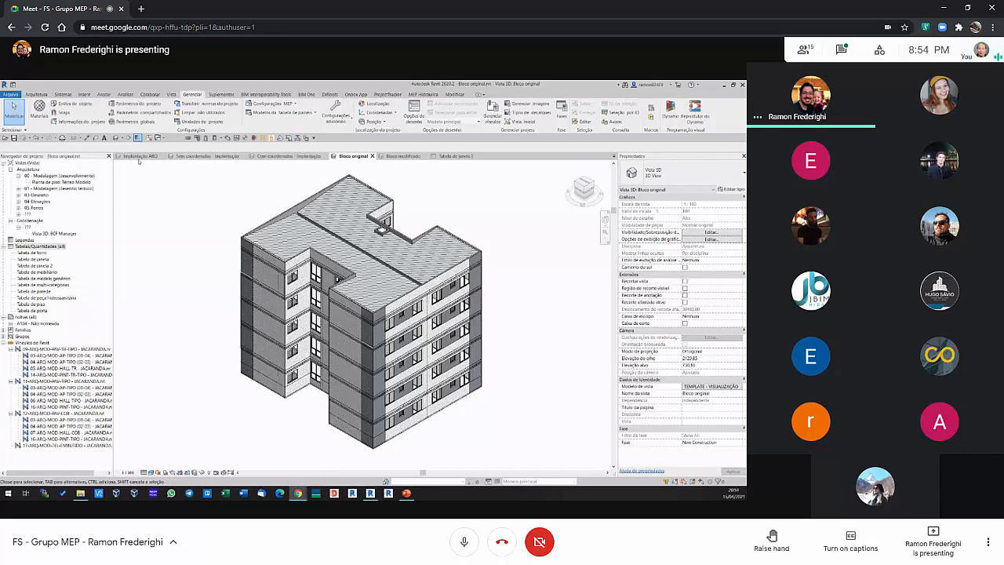
left_click(143, 156)
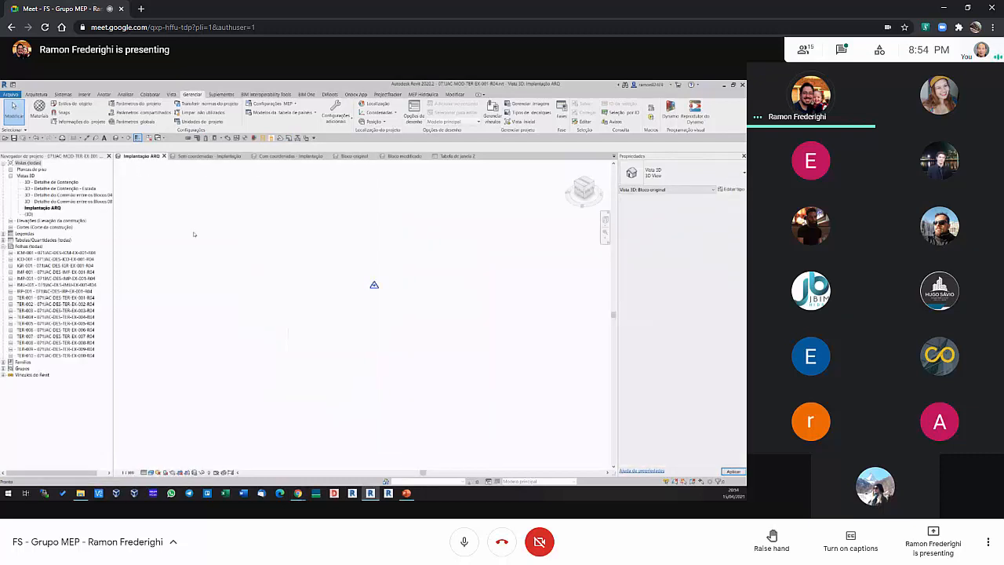
left_click(420, 319)
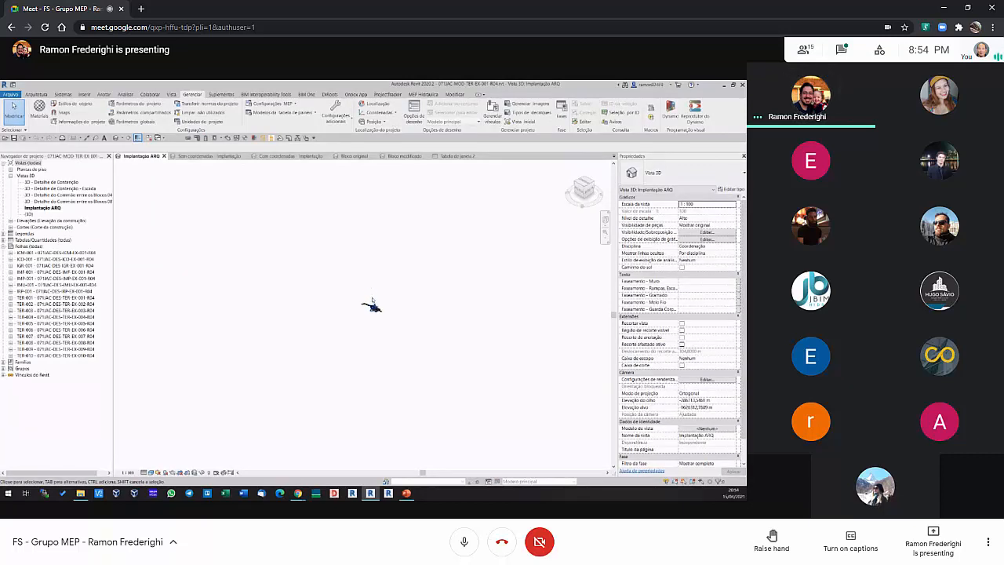
scroll(380, 327, "up", 6)
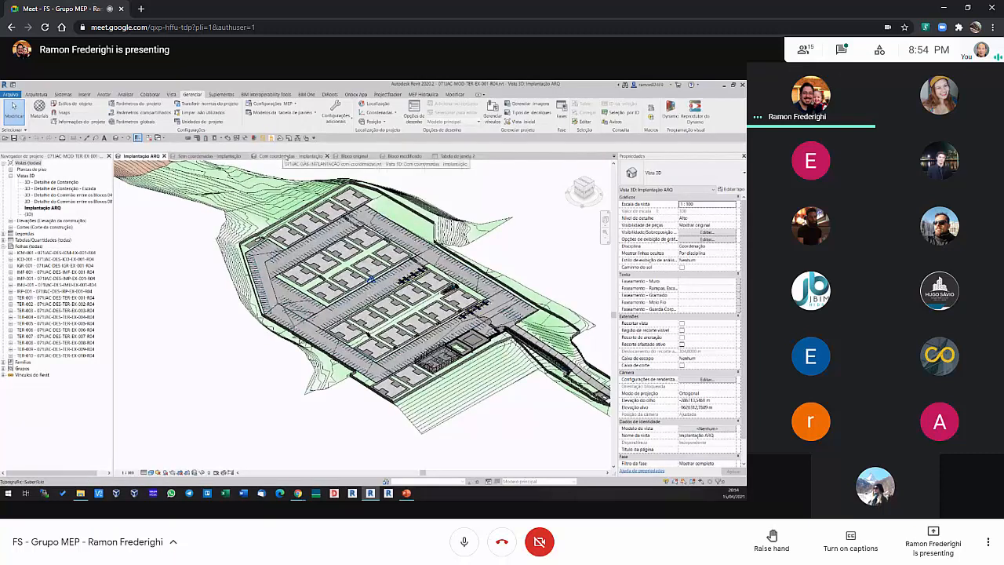
Dismiss the save reminder and examine the linked gas risers in the Com coordenadas - Implantação 3D view.
left_click(287, 156)
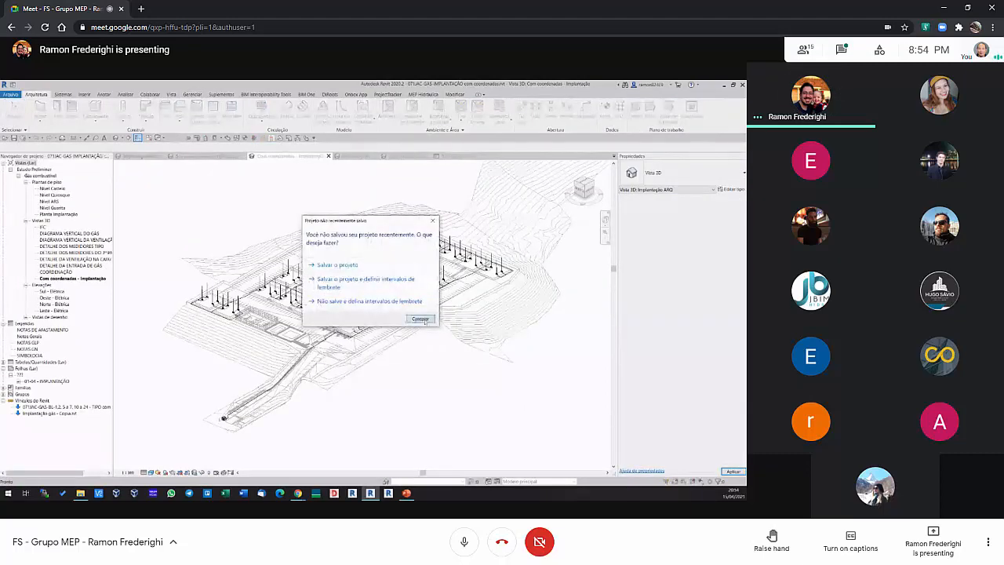
left_click(420, 318)
middle_click_drag(310, 304, 359, 320, "shift")
scroll(396, 267, "up", 5)
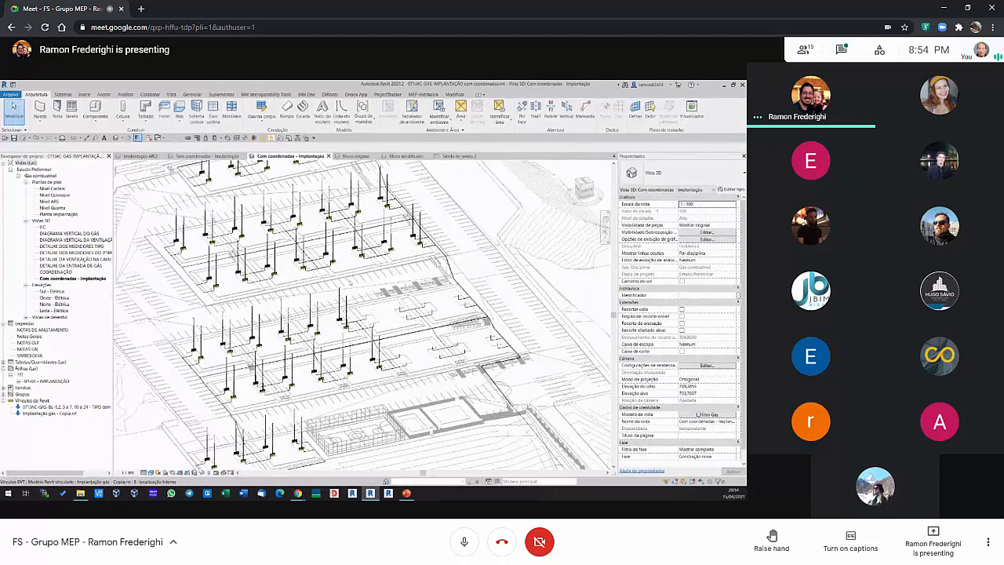
scroll(351, 286, "down", 5)
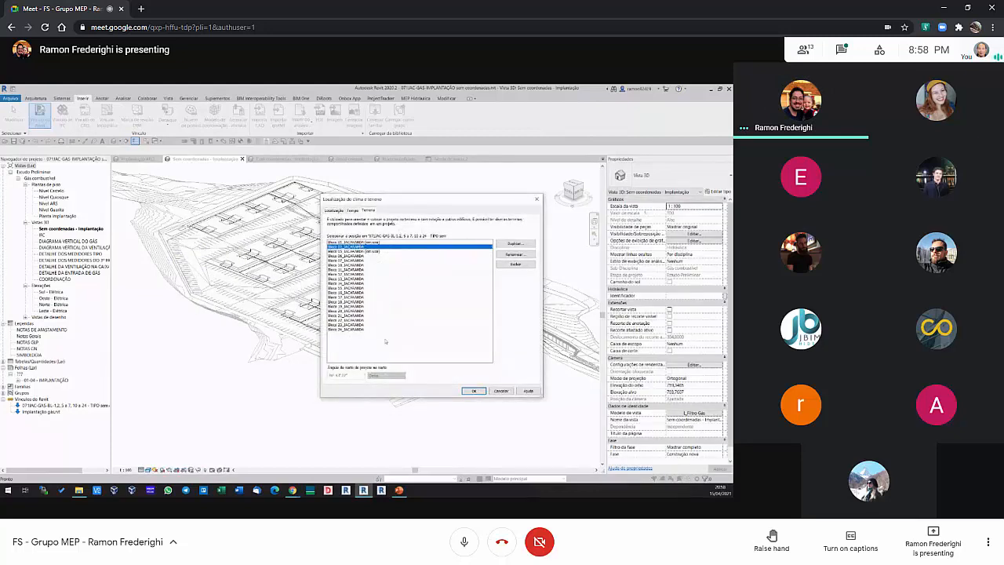
Choose the Bloco 02_JACARANDA shared position for the linked gas block model and confirm the site settings.
left_click(357, 254)
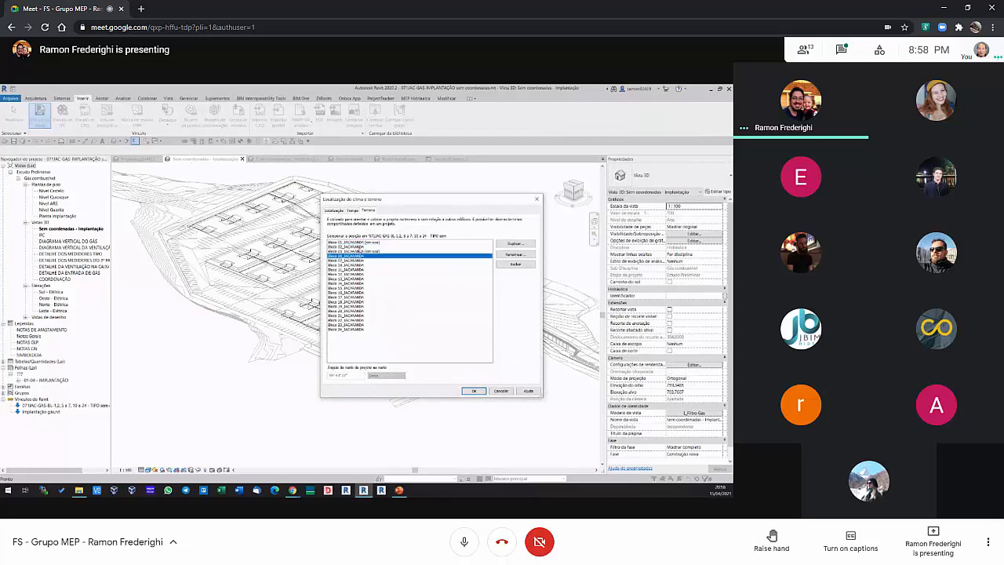
left_click(358, 247)
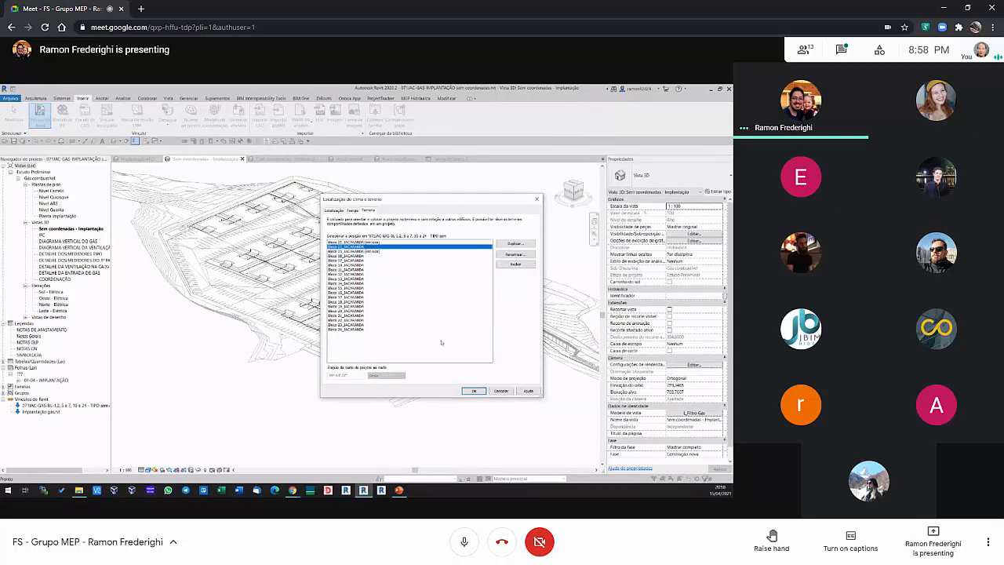
left_click(471, 390)
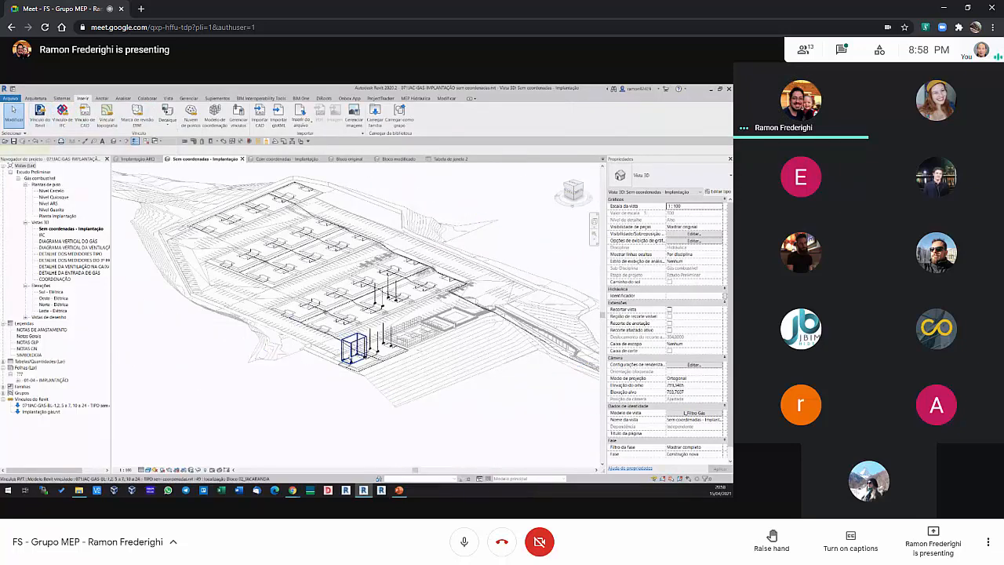
Copy the gas block link at the near edge of the site to a spot just outside it and select the copy.
left_click(353, 349)
key("c")
key("o")
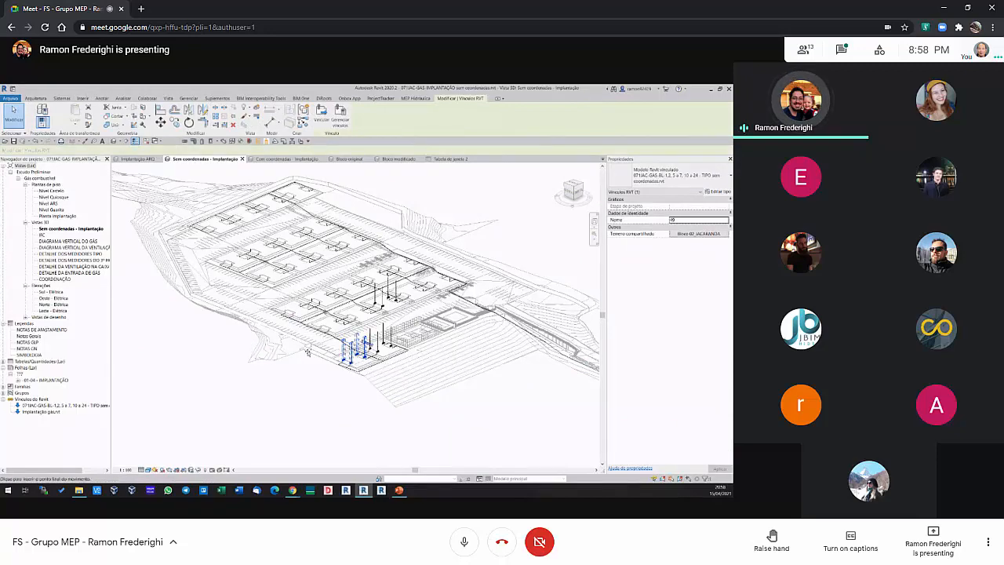
left_click(341, 357)
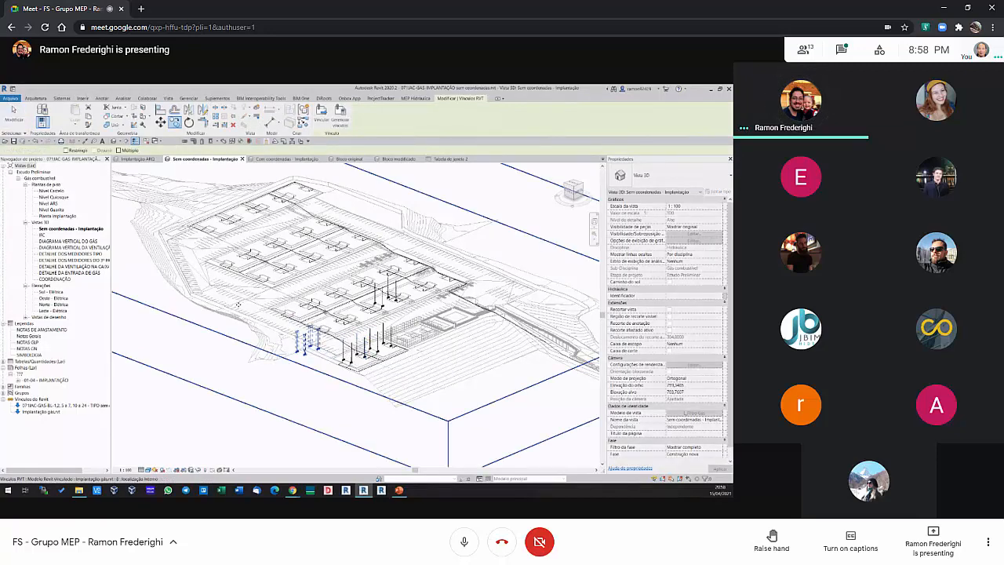
left_click(309, 357)
key("Escape")
left_click(310, 357)
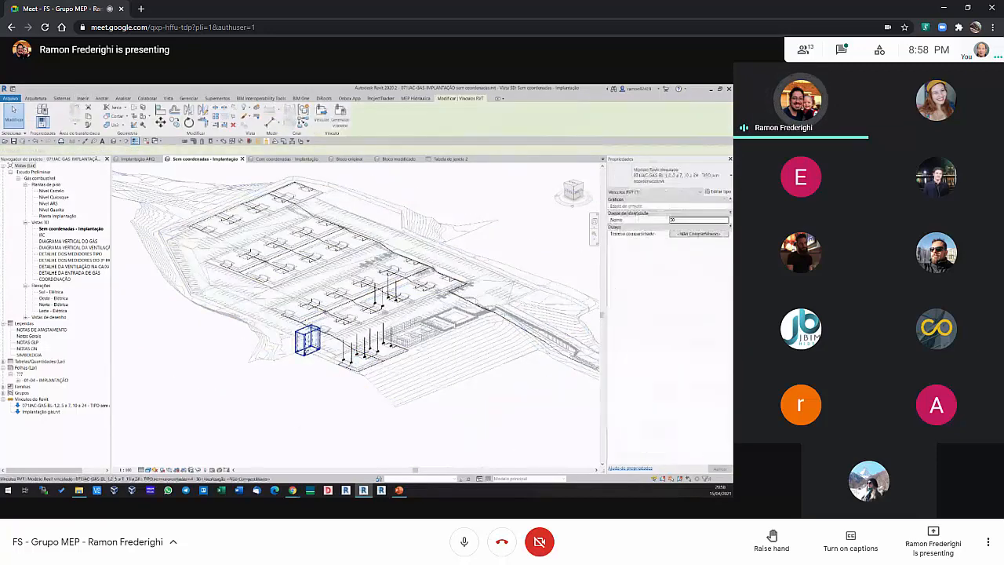
Place multiple further copies of the copied gas block link along the site's edge and select the source copy again.
key("c")
key("o")
left_click(120, 150)
left_click(301, 359)
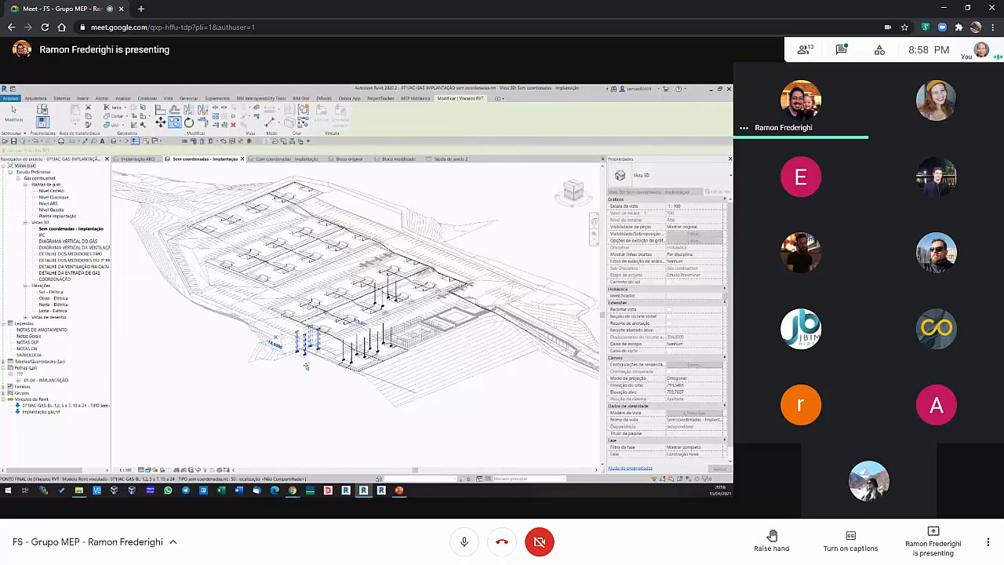
key("Escape")
key("Escape")
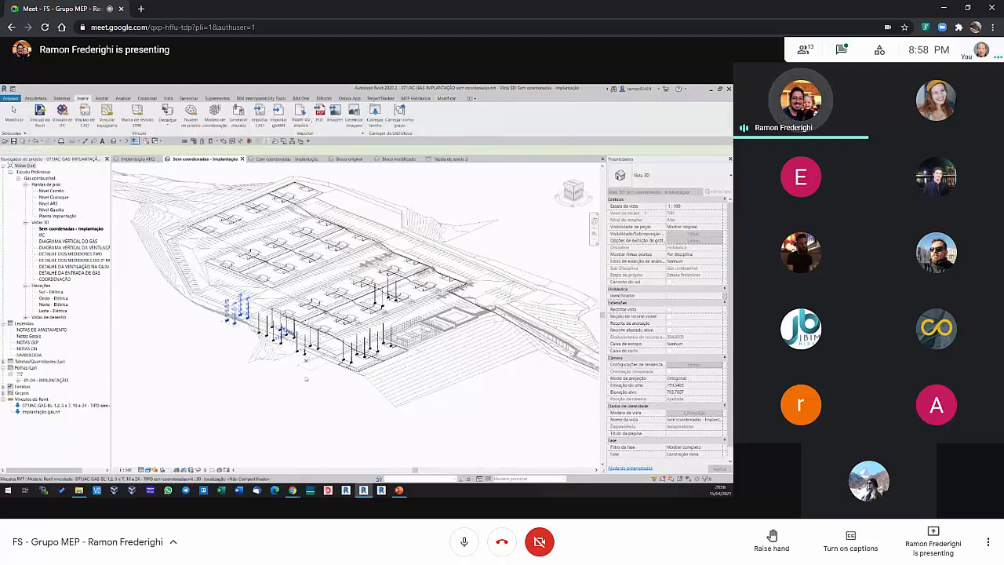
left_click(306, 342)
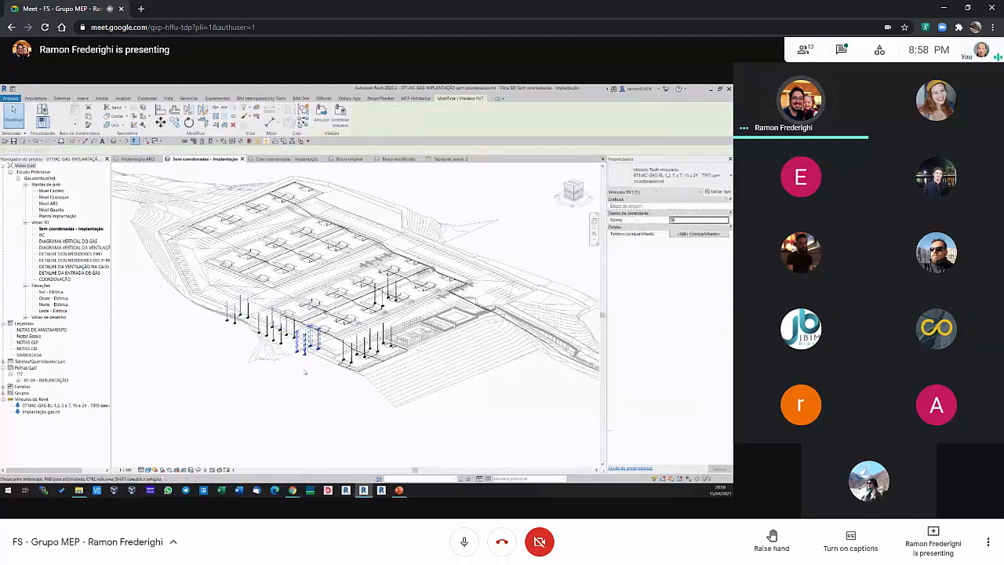
Move the selected gas block link copy to the Bloco 06_JACARANDA shared position and confirm the site selection.
left_click(694, 233)
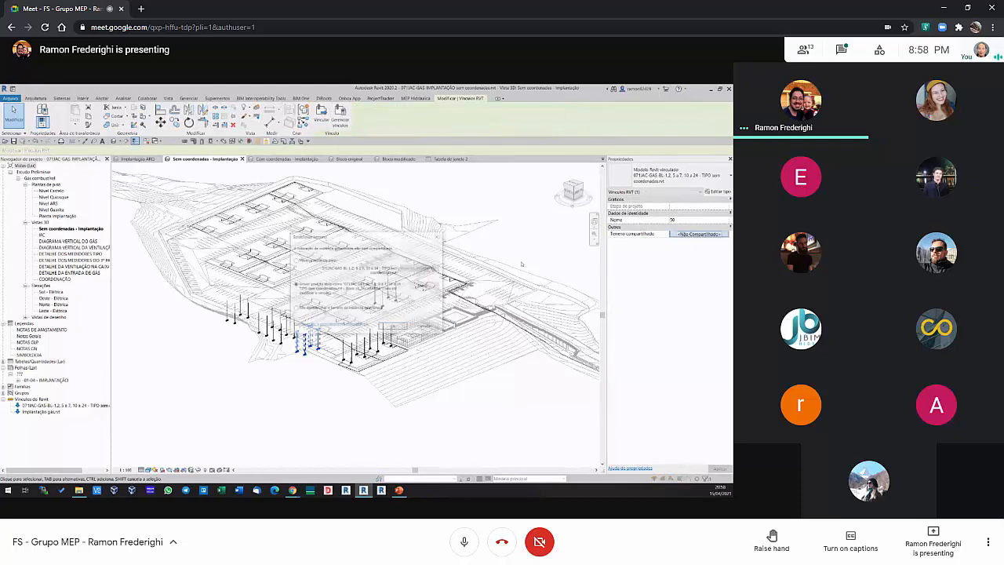
left_click(331, 260)
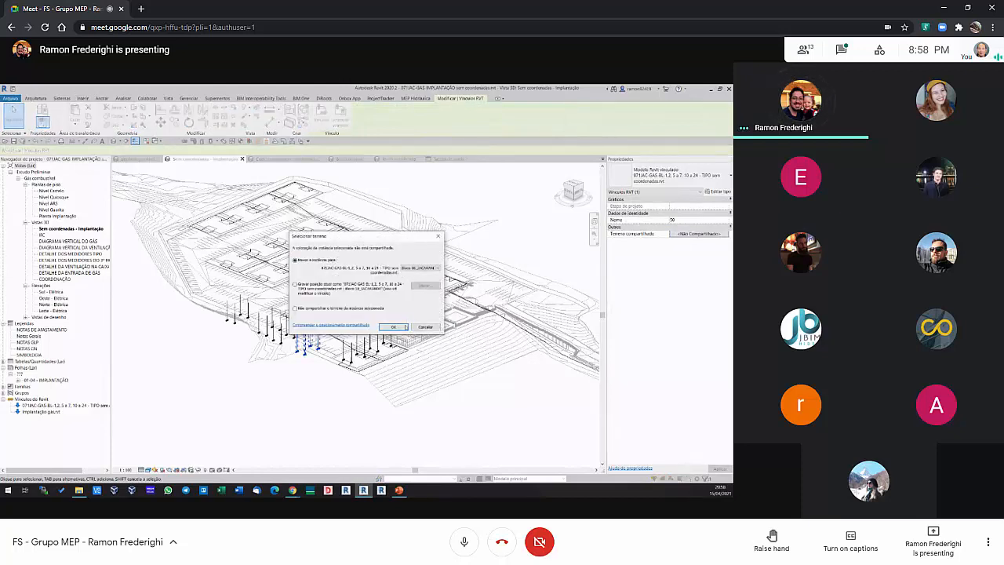
left_click(394, 326)
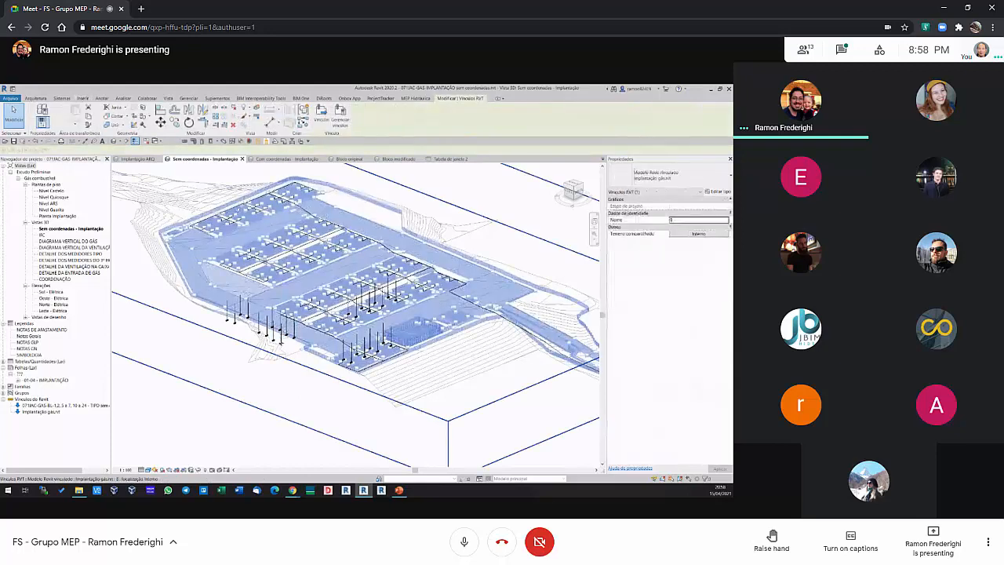
left_click(213, 412)
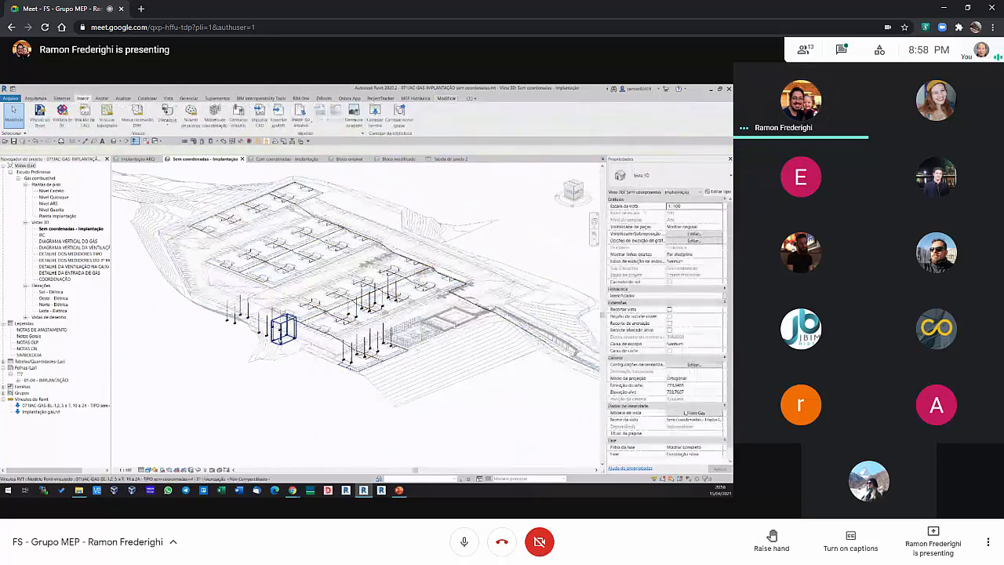
Select the next gas link copy outside the site edge and move it to the Bloco 07_JACARANDA shared position.
left_click(281, 333)
left_click(699, 233)
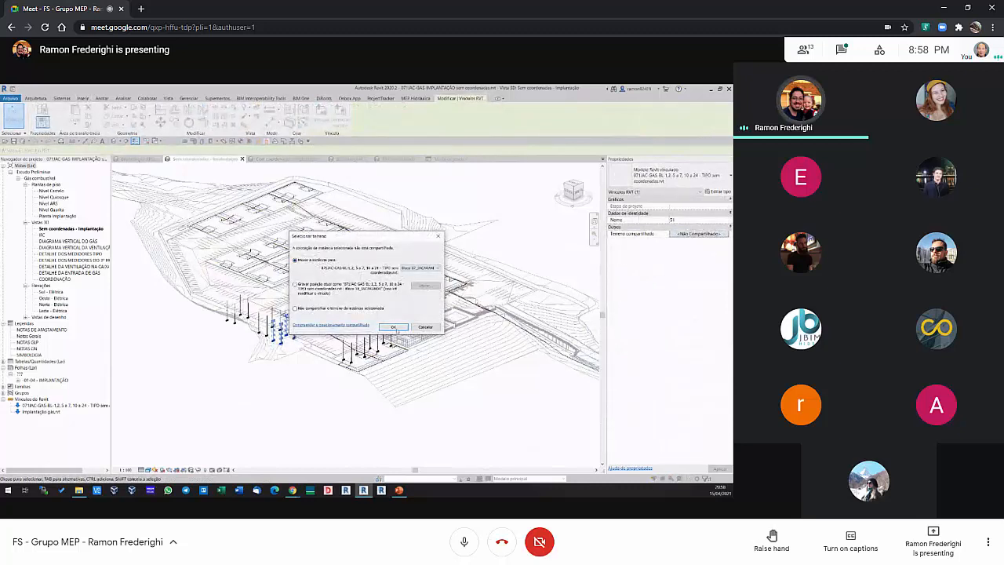
left_click(393, 326)
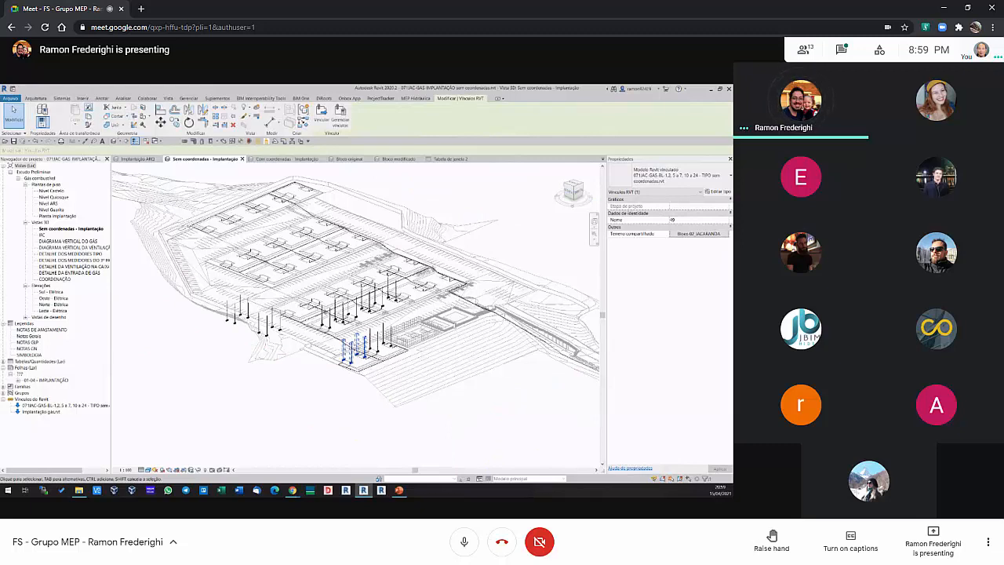
Paste a copy of the Bloco 02_JACARANDA gas link in the same place and move it to the Bloco 10_JACARANDA shared position.
left_click(75, 124)
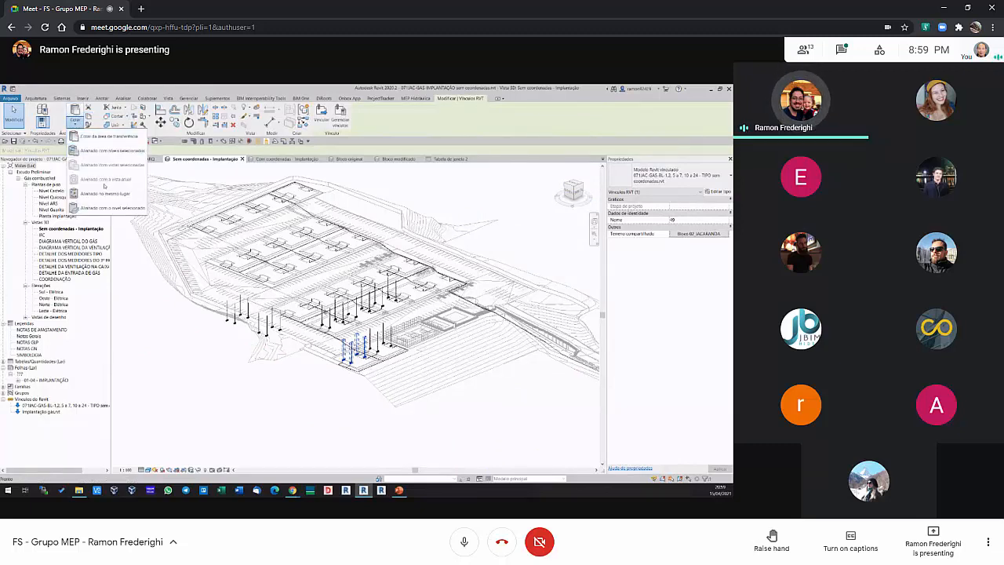
left_click(105, 194)
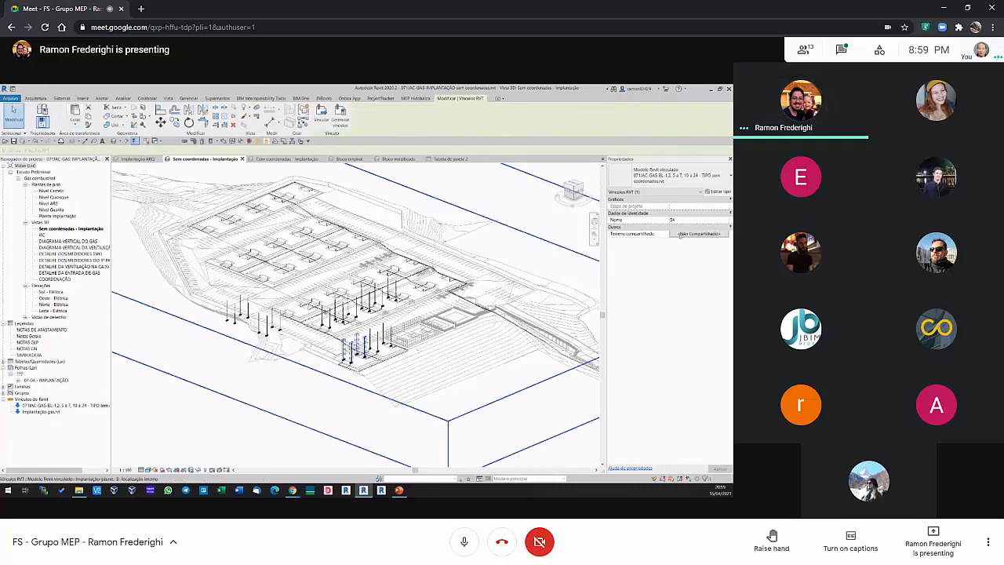
left_click(680, 234)
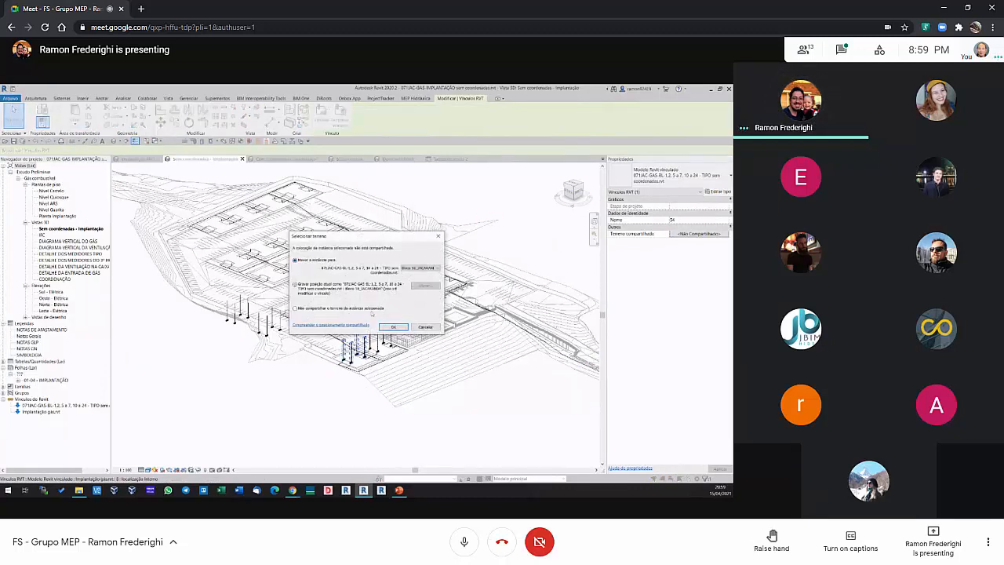
left_click(393, 326)
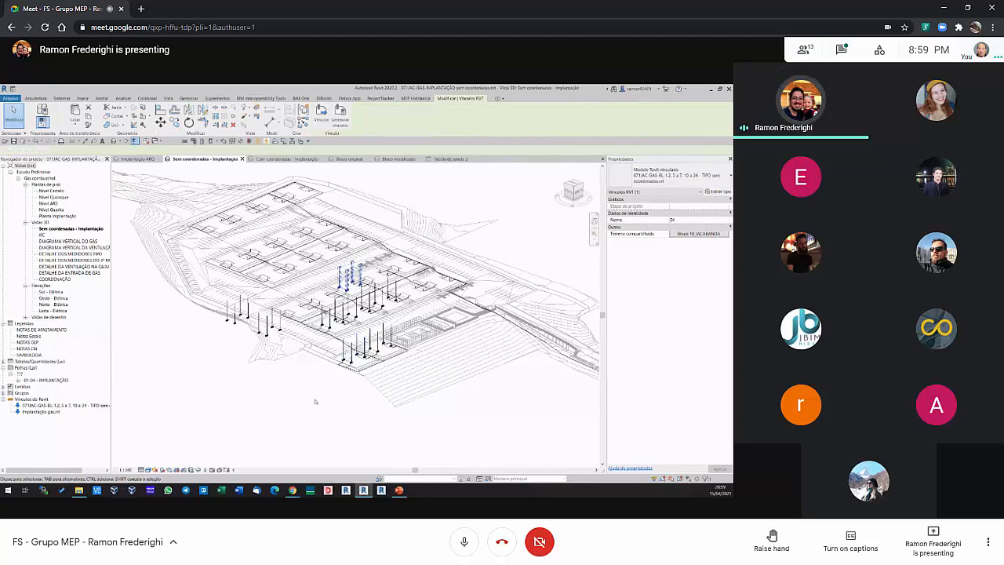
left_click(315, 403)
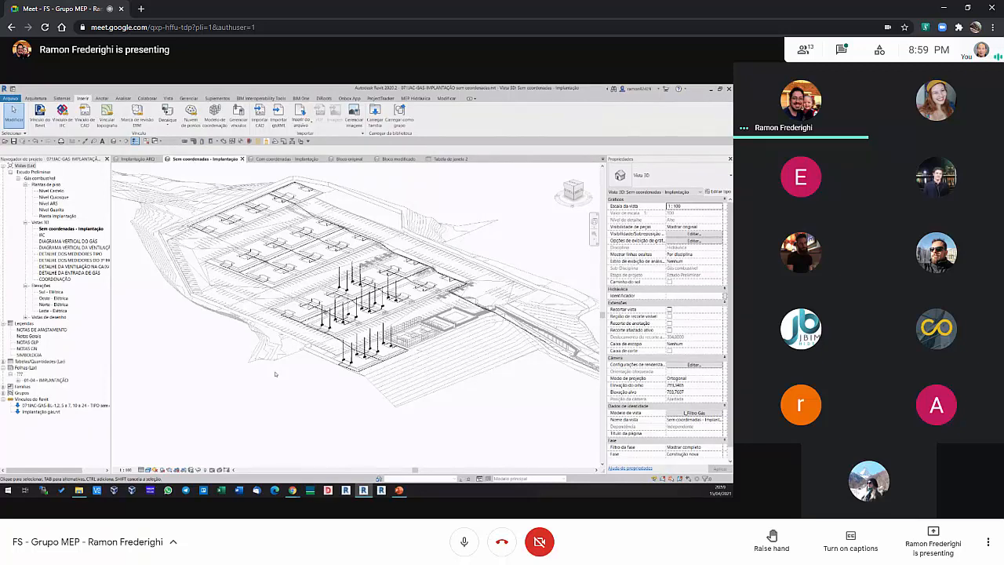
Name the Bloco 02_JACARANDA gas link Gás BL02 and remove the gas link standing at block 05.
left_click(354, 347)
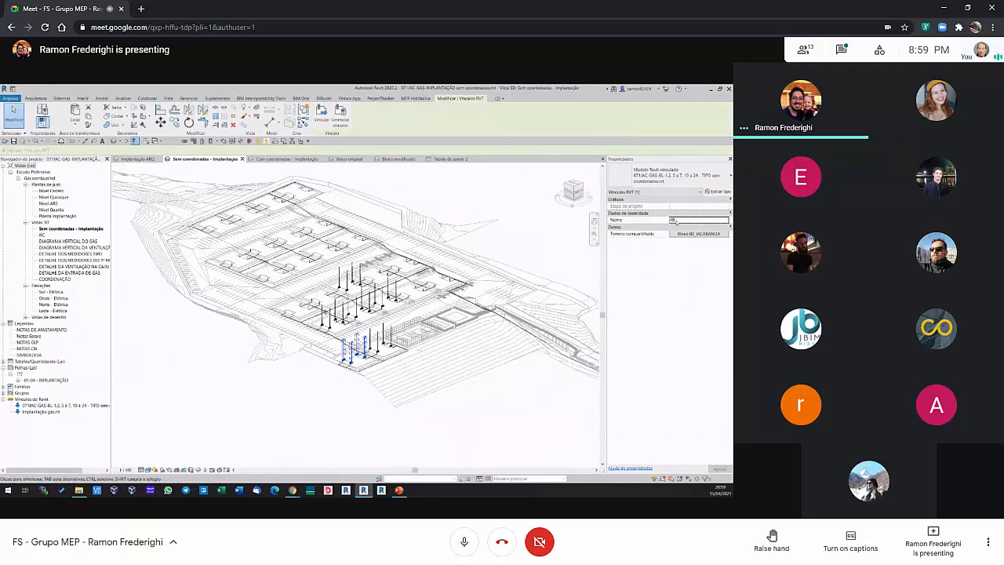
double_click(679, 221)
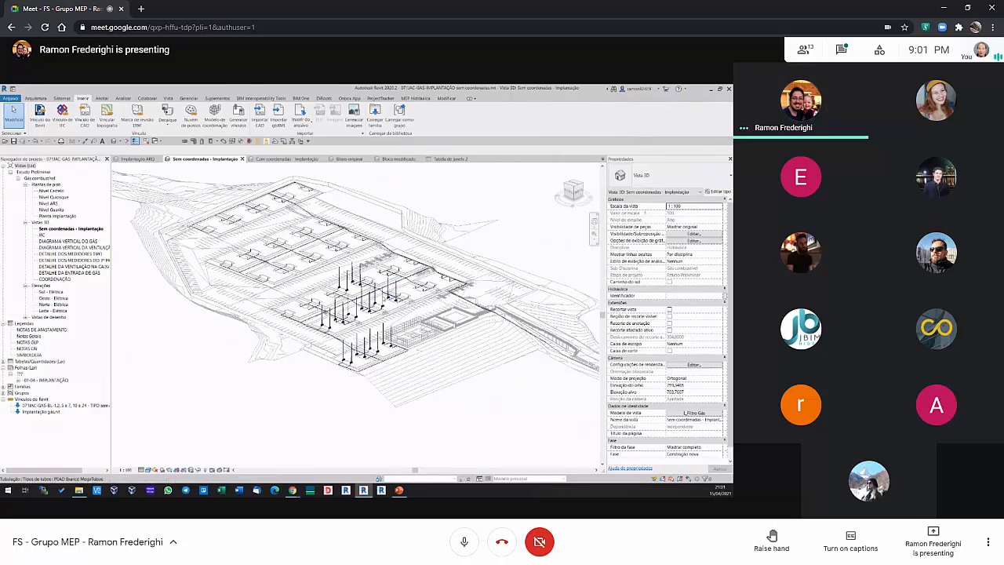
left_click(384, 296)
Paste a copy of the Gás BL02 link in place as Gás BL05 and move it to the Bloco 05_JACARANDA shared position.
left_click(354, 350)
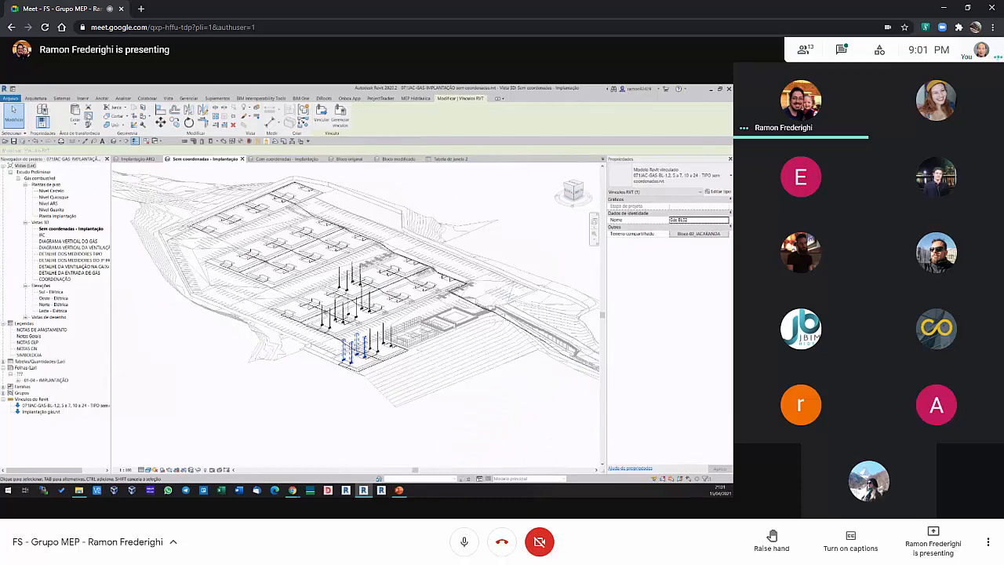
left_click(76, 113)
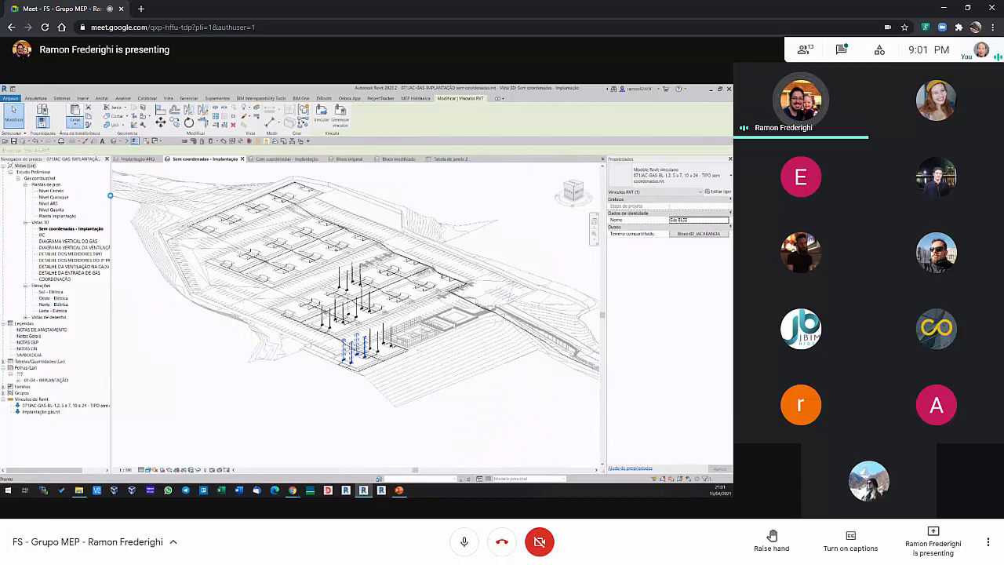
left_click(694, 220)
left_click(694, 219)
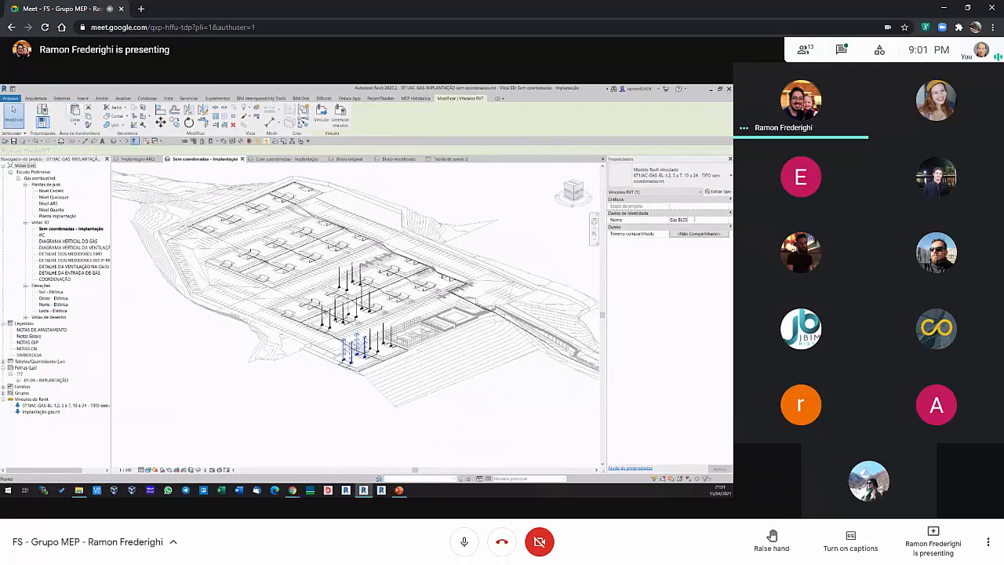
left_click(699, 235)
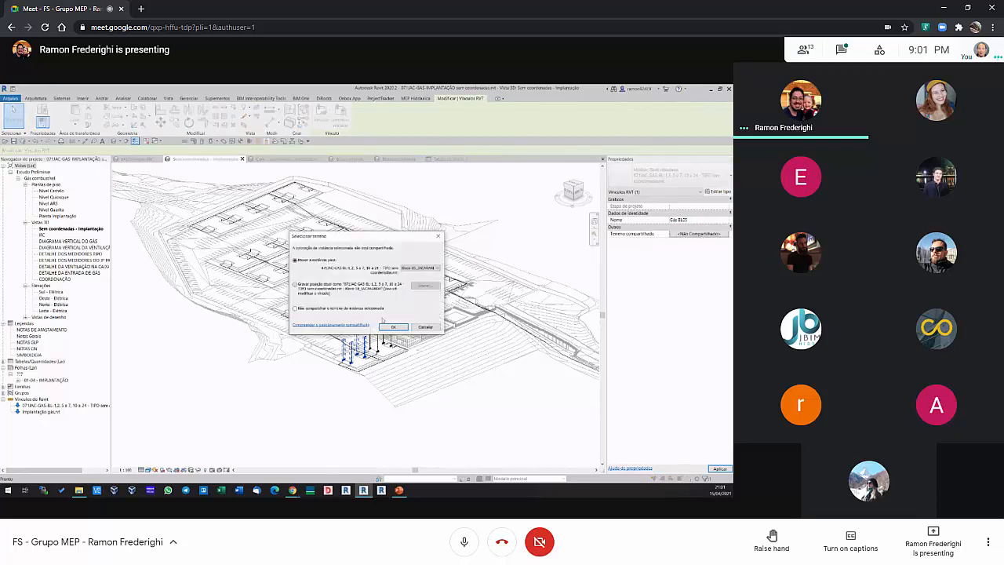
left_click(393, 326)
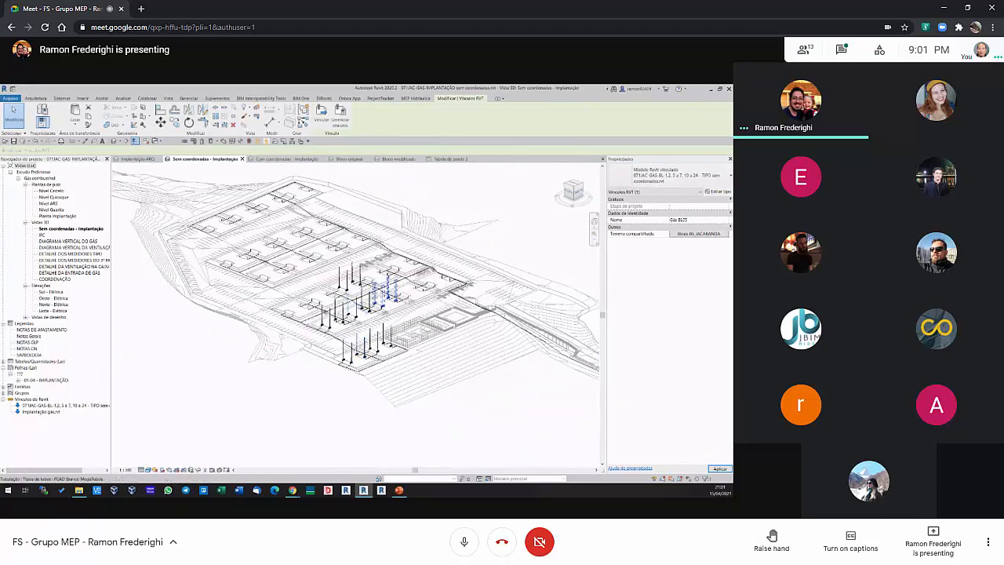
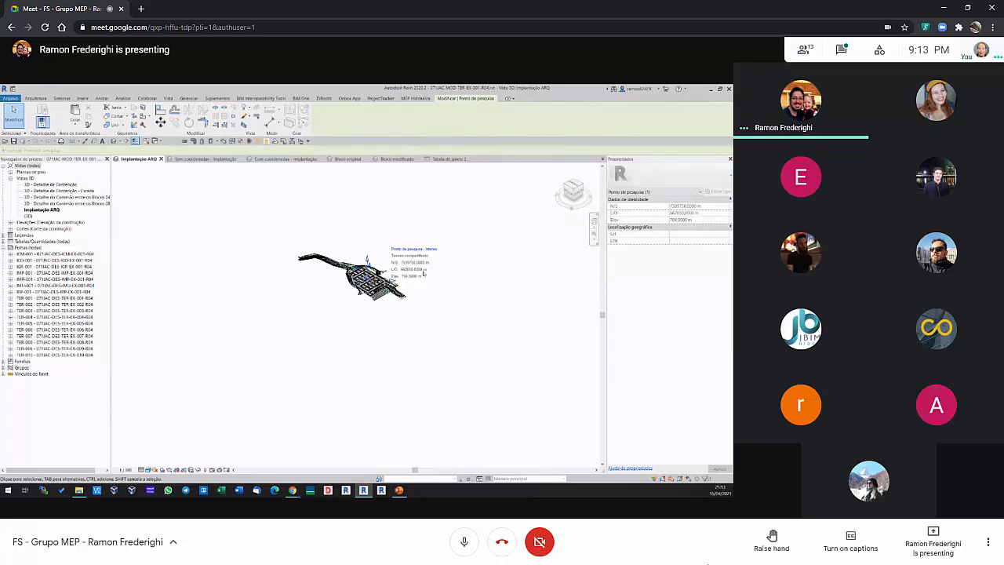
Set the rounding of the project's length units to Personalizado, keeping metres as the unit.
scroll(412, 268, "up", 3)
middle_click_drag(393, 275, 427, 270)
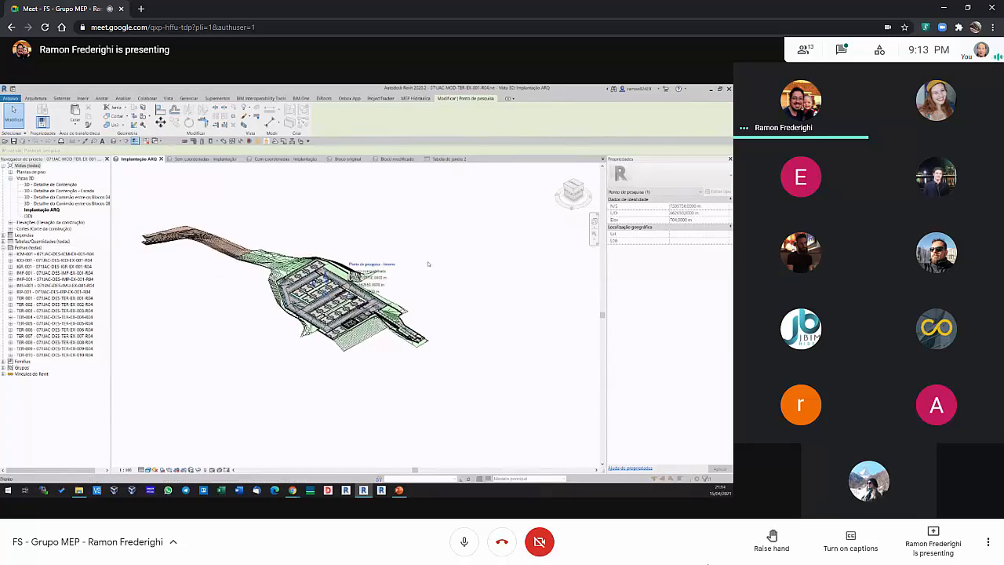
key("u")
key("n")
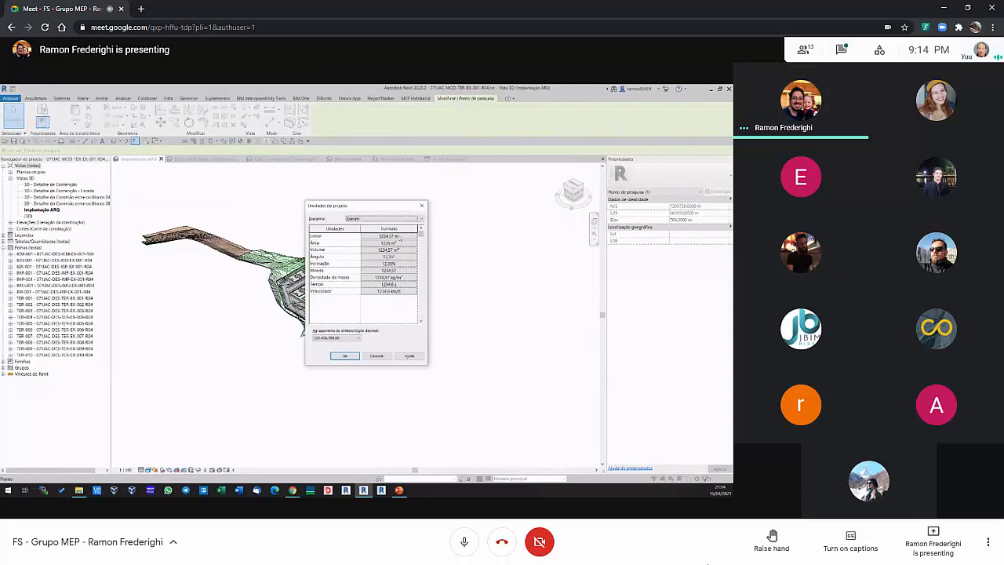
left_click(400, 242)
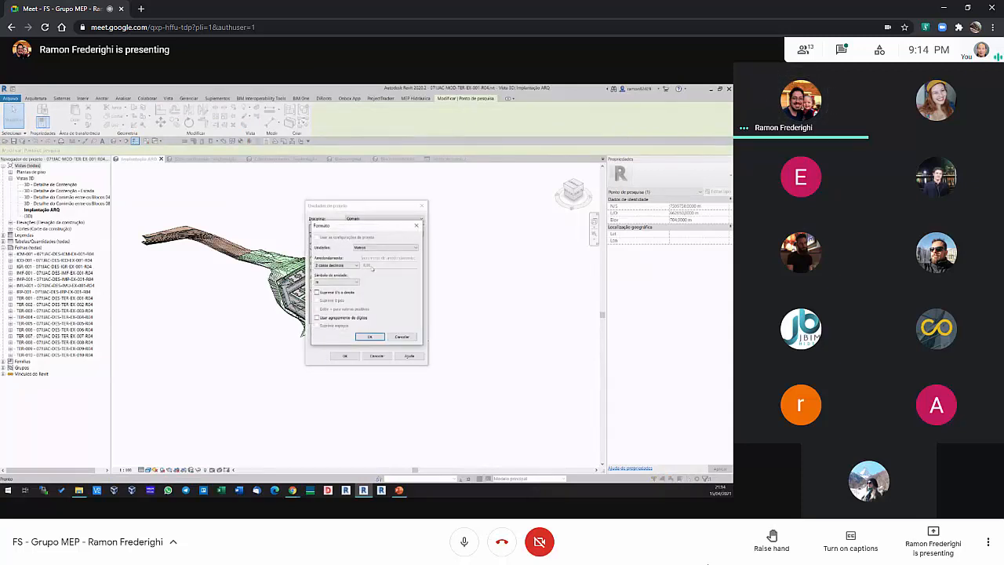
left_click(356, 266)
left_click(357, 265)
left_click(357, 265)
left_click(346, 304)
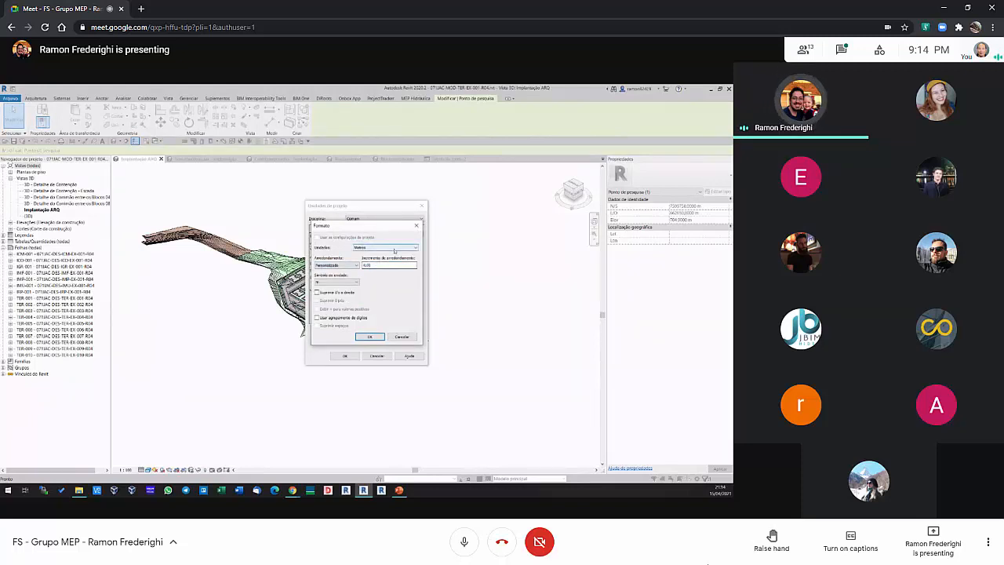
Try to refine the custom length rounding increment by adding sixteen zeros after the decimal separator.
left_click(396, 265)
type("000000000000")
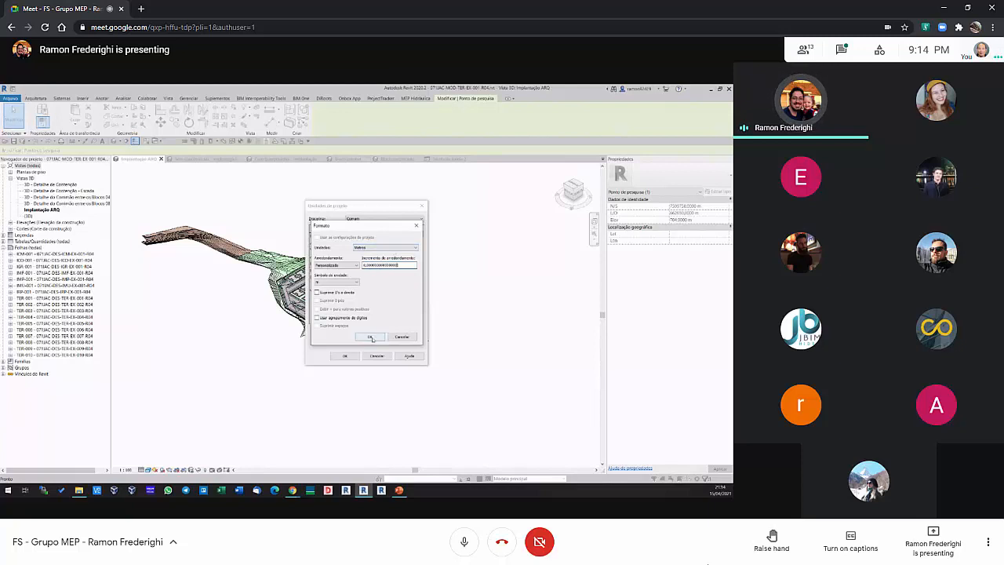
type("0000")
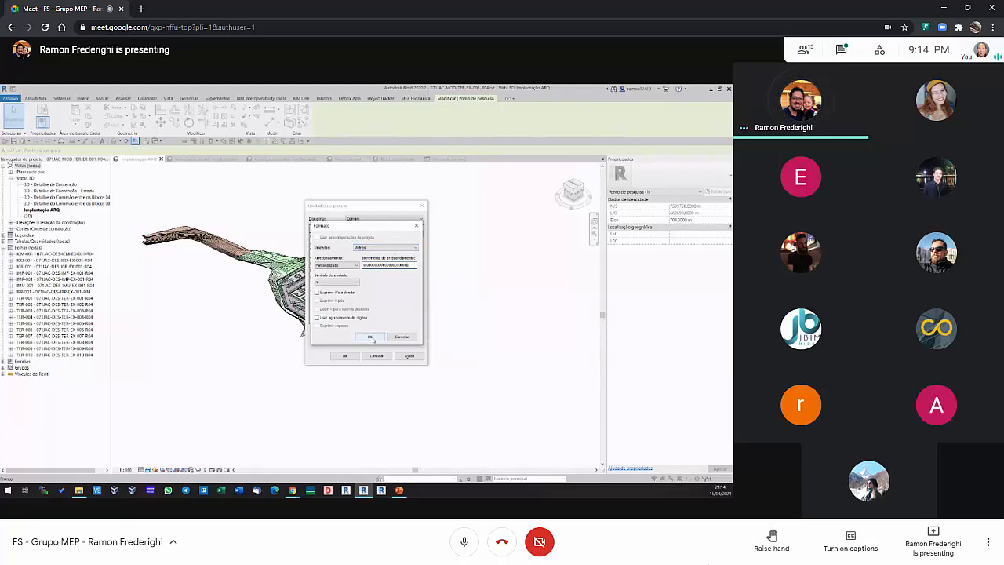
left_click(372, 337)
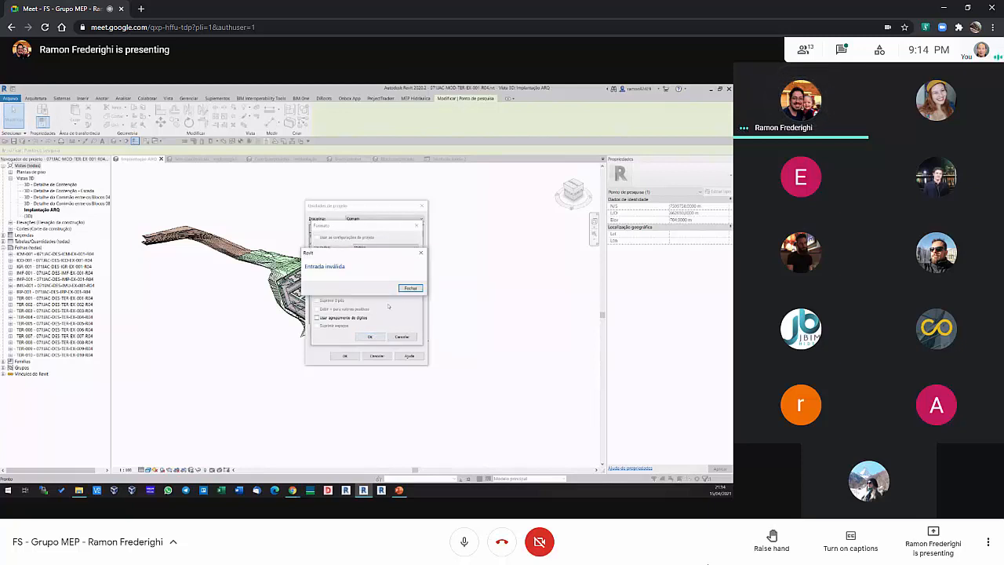
left_click(410, 288)
Shorten the custom length rounding increment to fewer decimal places and accept the length format.
left_click_drag(383, 265, 397, 265)
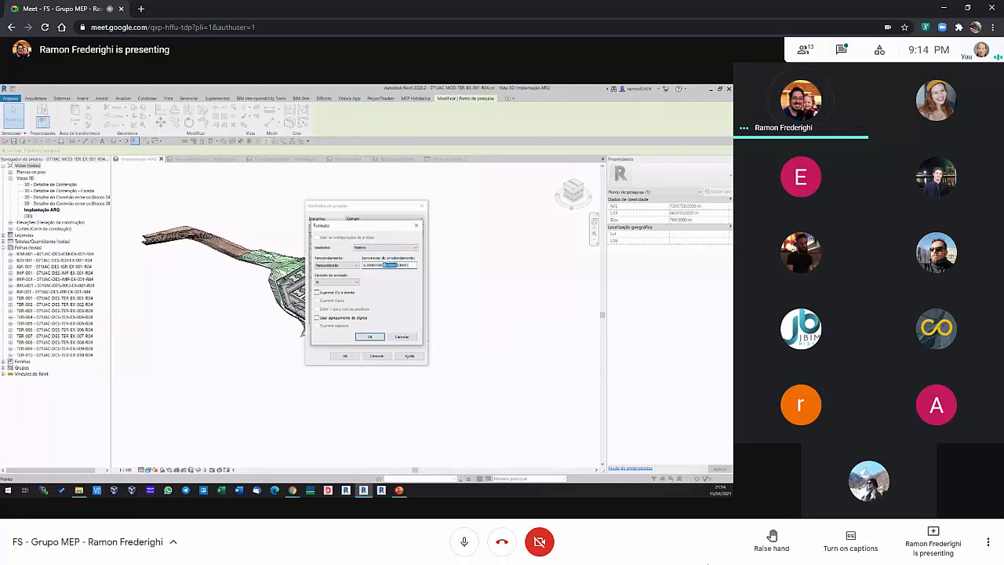
key("BackSpace")
left_click(369, 336)
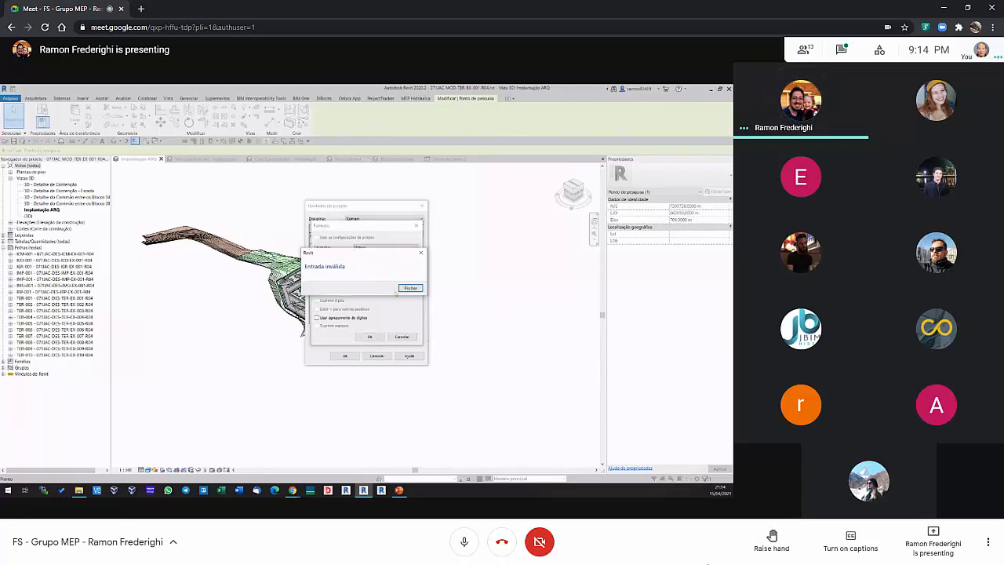
left_click(408, 287)
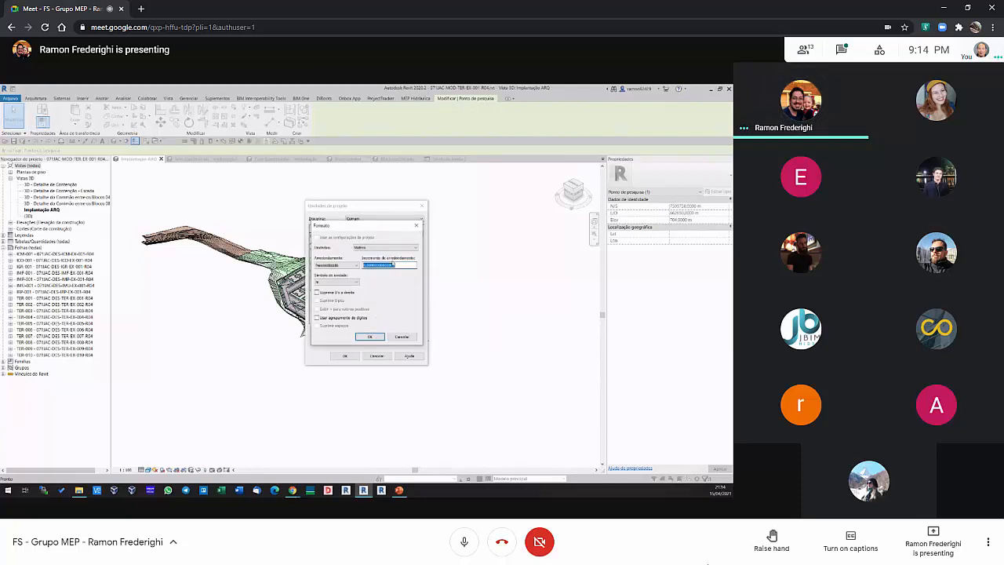
left_click(369, 337)
left_click(394, 236)
left_click(370, 337)
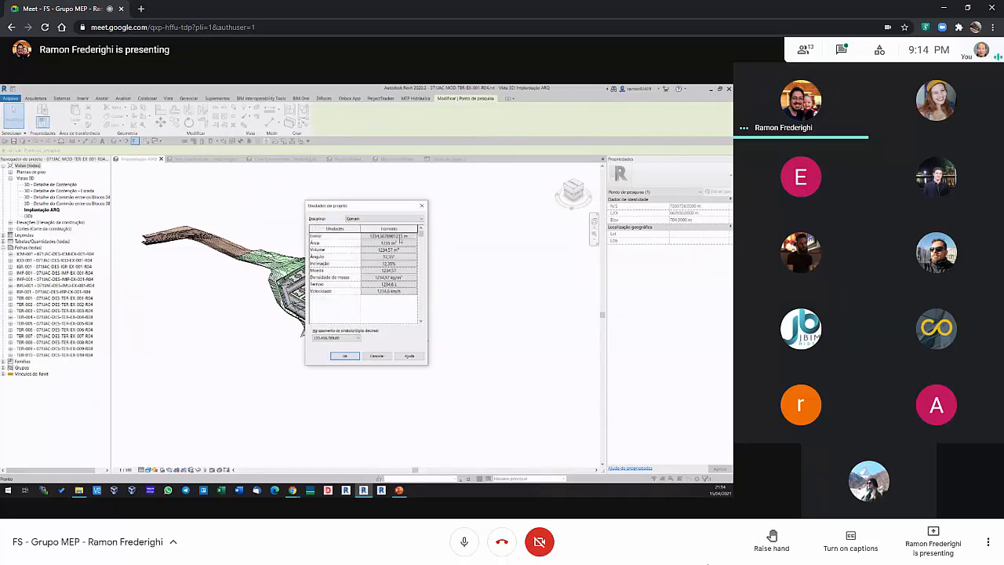
Set the angle rounding to Personalizado with a much finer increment in decimal degrees, and apply the project units.
left_click(392, 257)
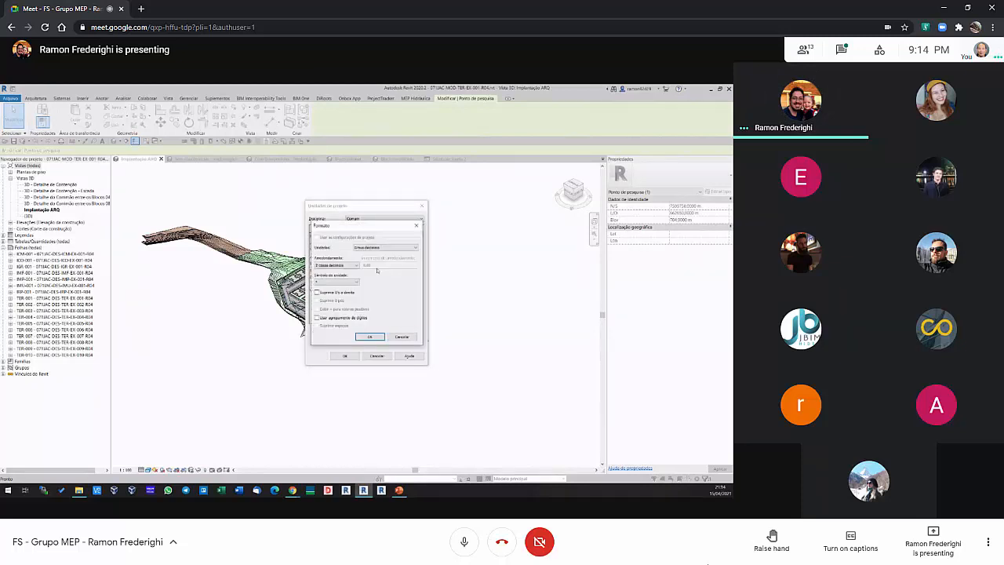
left_click(345, 265)
left_click(337, 307)
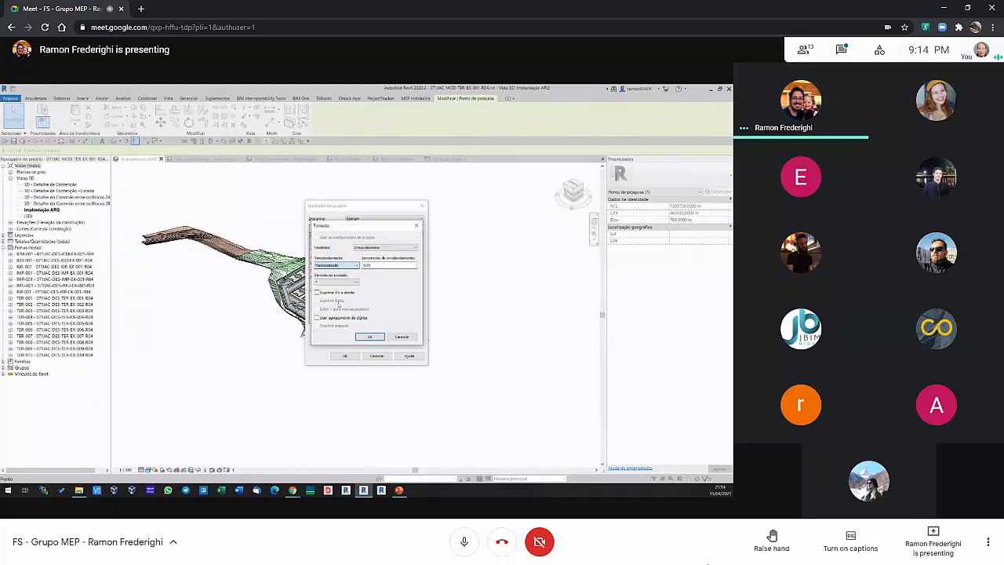
left_click(370, 265)
left_click(369, 337)
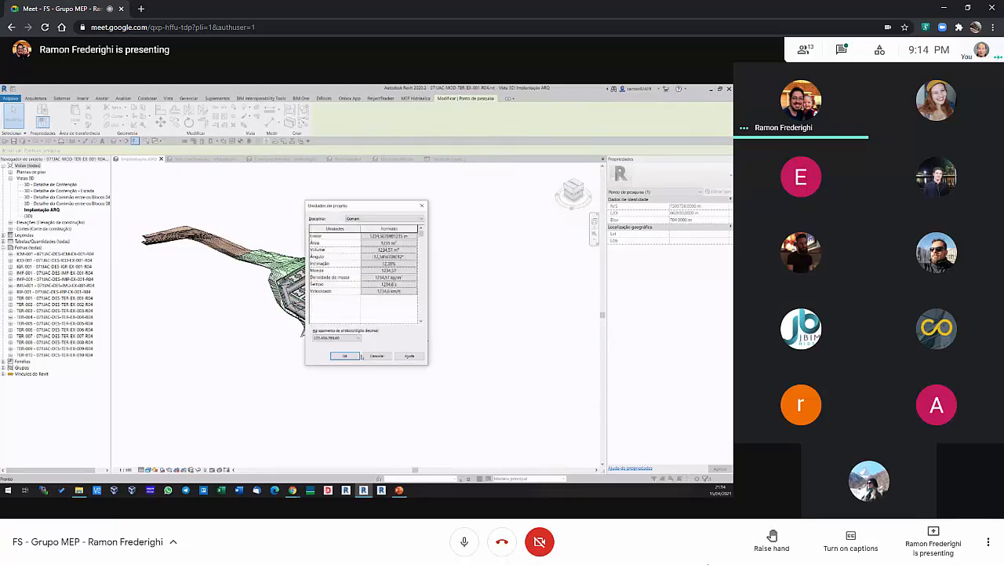
left_click(352, 358)
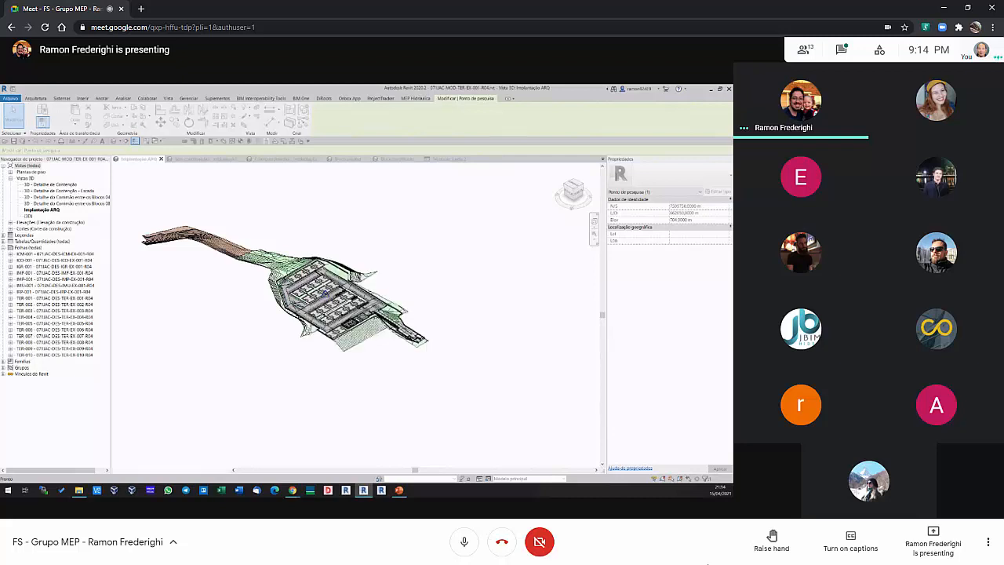
key("Escape")
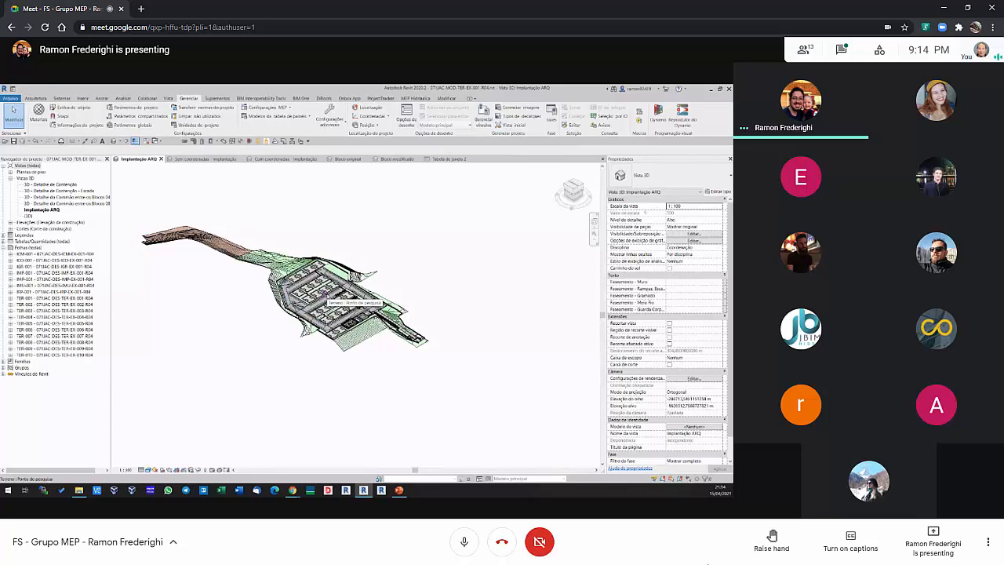
Select the survey point in the Implantação ARQ 3D view and examine its N/S, L/O and elevation shared coordinates.
scroll(326, 301, "up", 5)
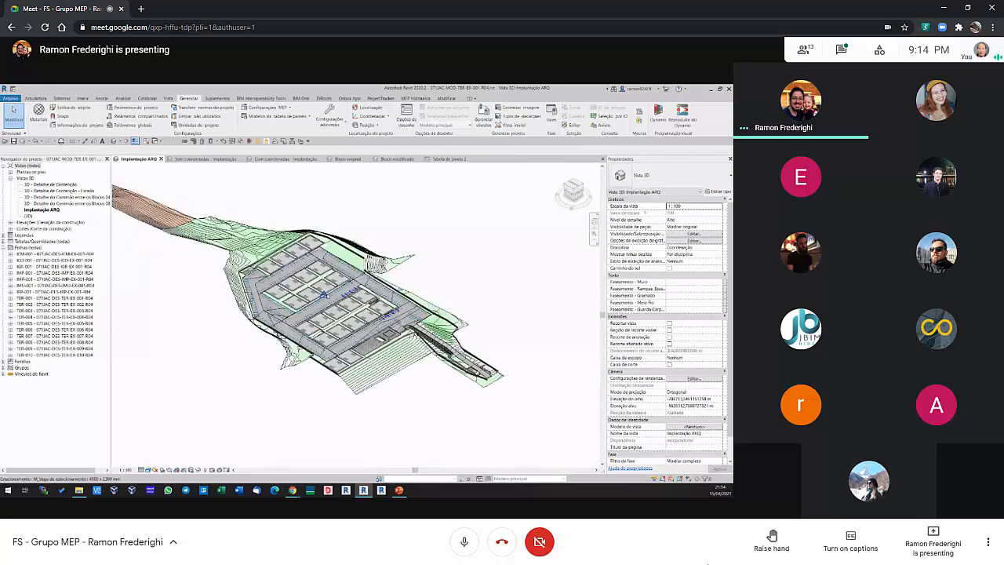
left_click(321, 299)
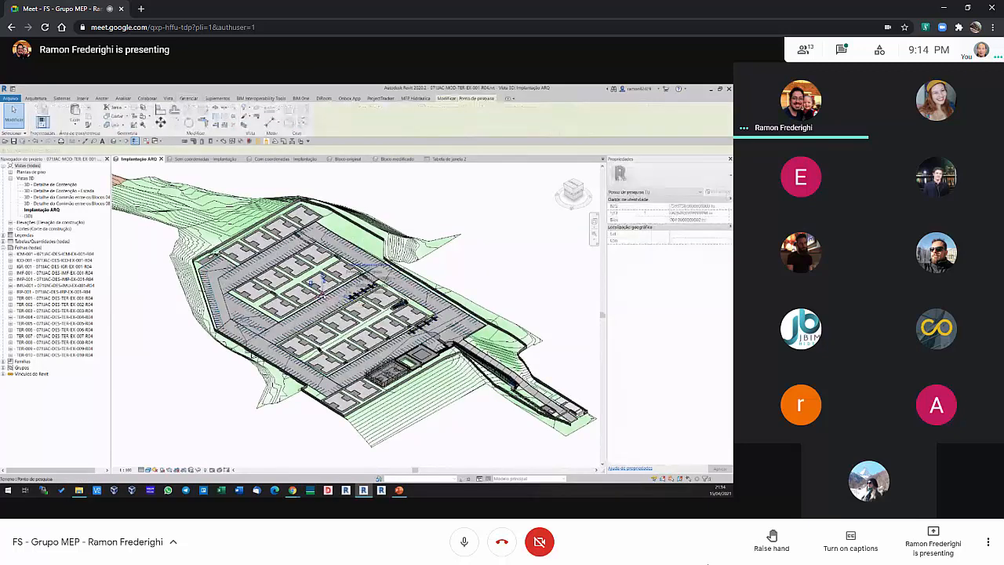
scroll(322, 298, "down", 10)
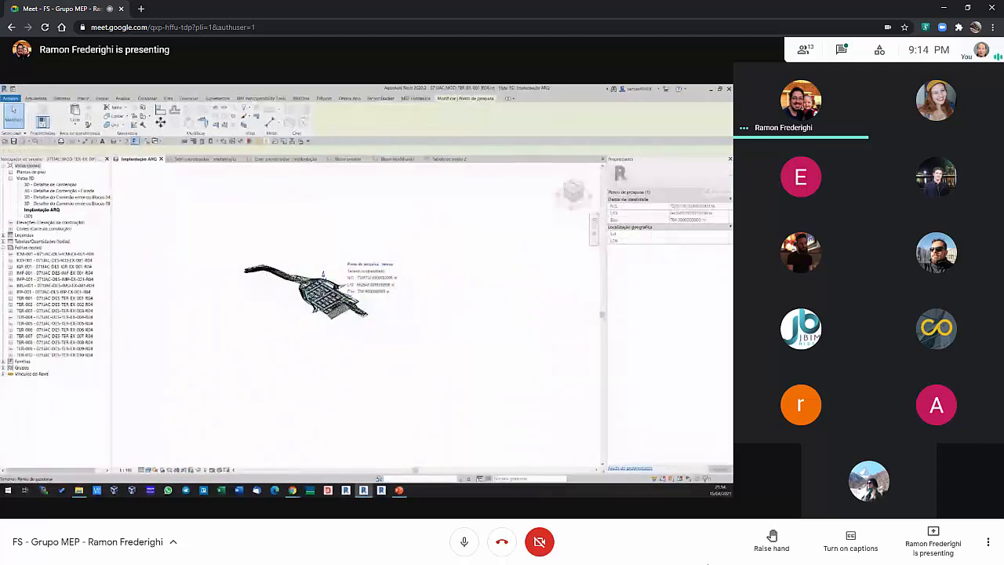
scroll(323, 292, "down", 1)
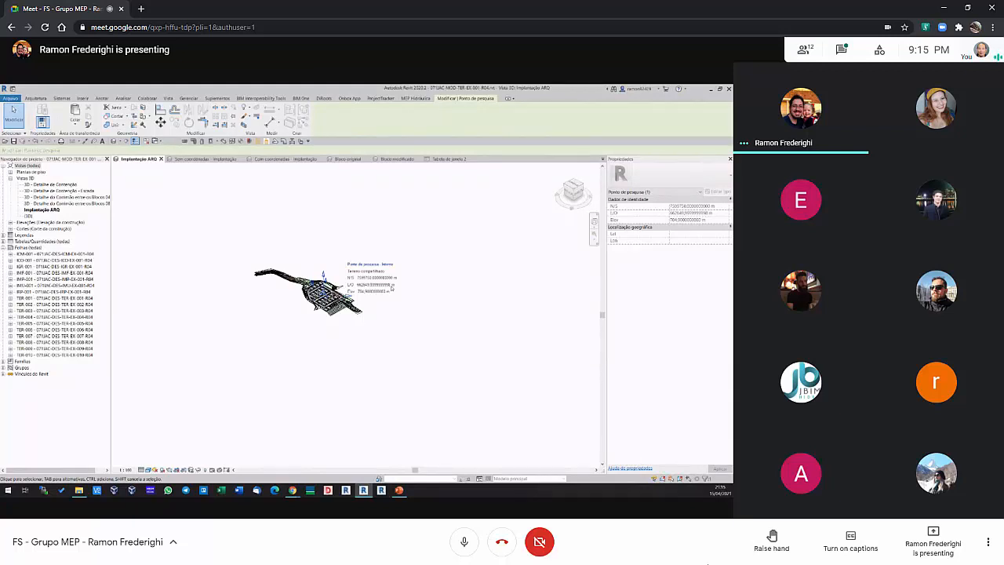
scroll(380, 288, "up", 5)
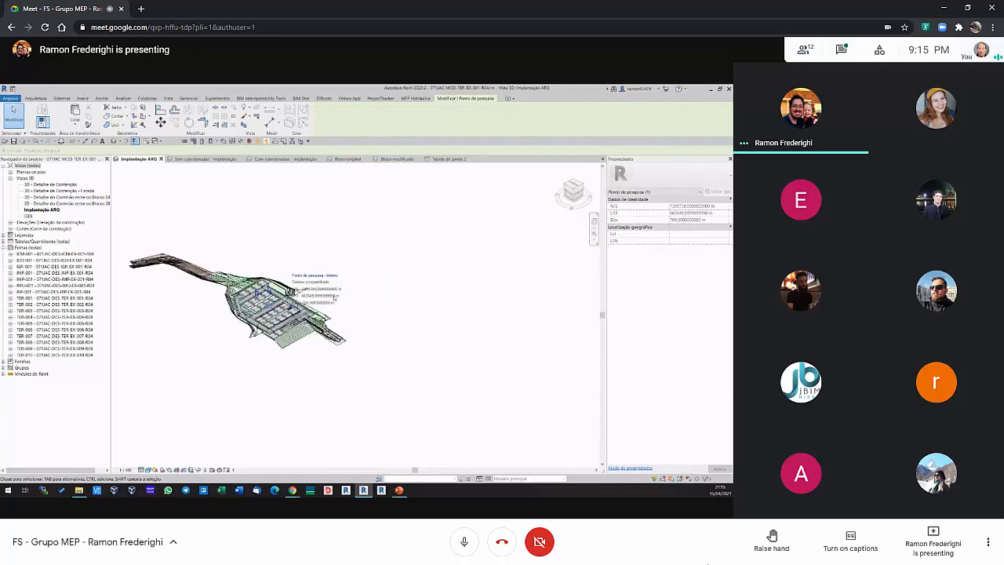
scroll(333, 297, "up", 5)
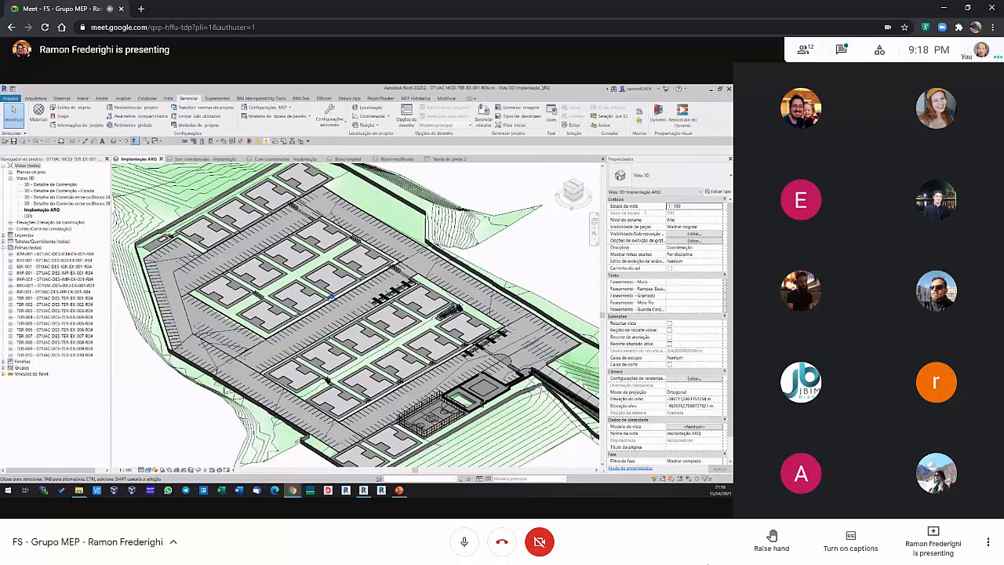
Review the Coordenadas commands for acquiring, publishing, specifying and reporting shared coordinates, without running any of them.
left_click(371, 116)
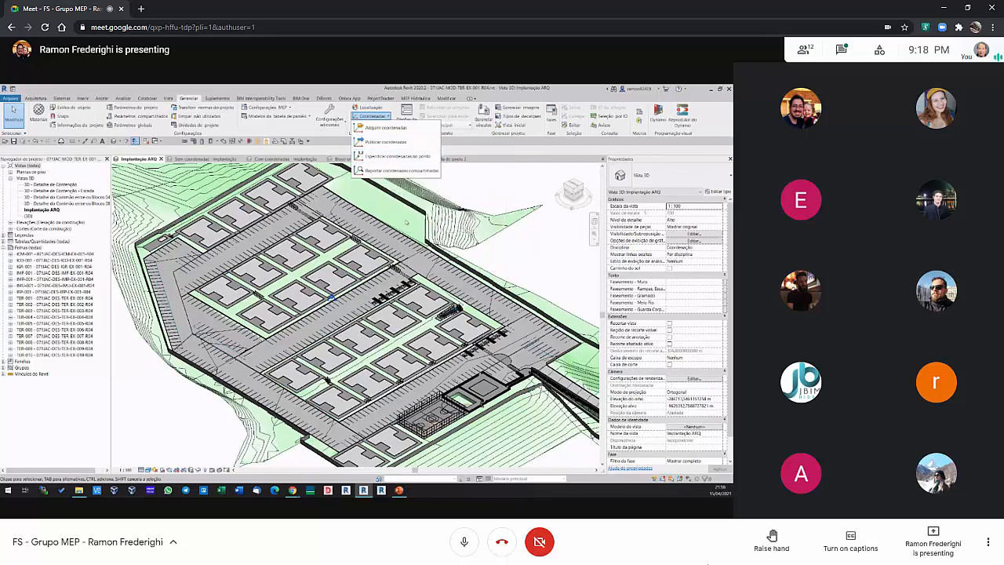
left_click(406, 223)
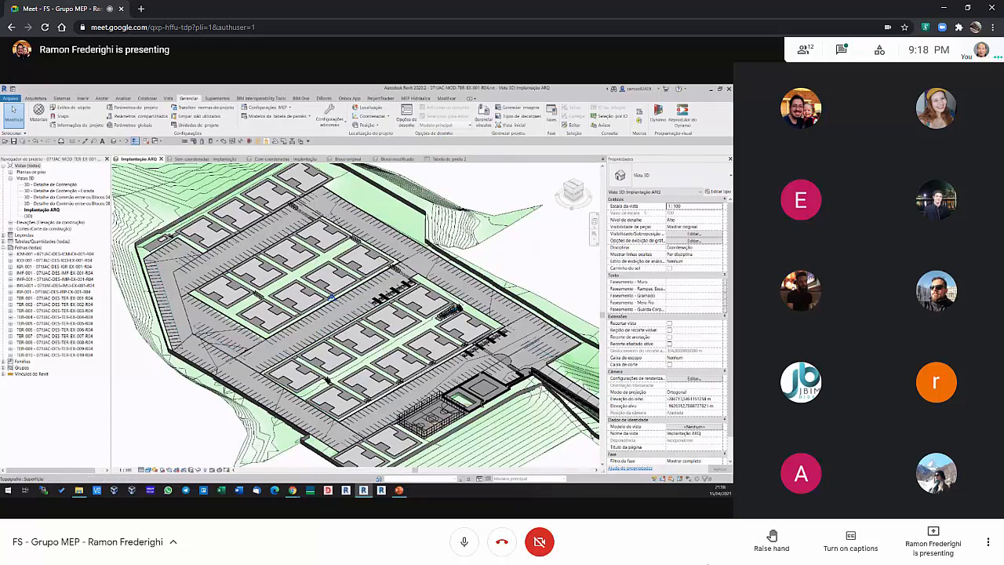
key("alt+Tab")
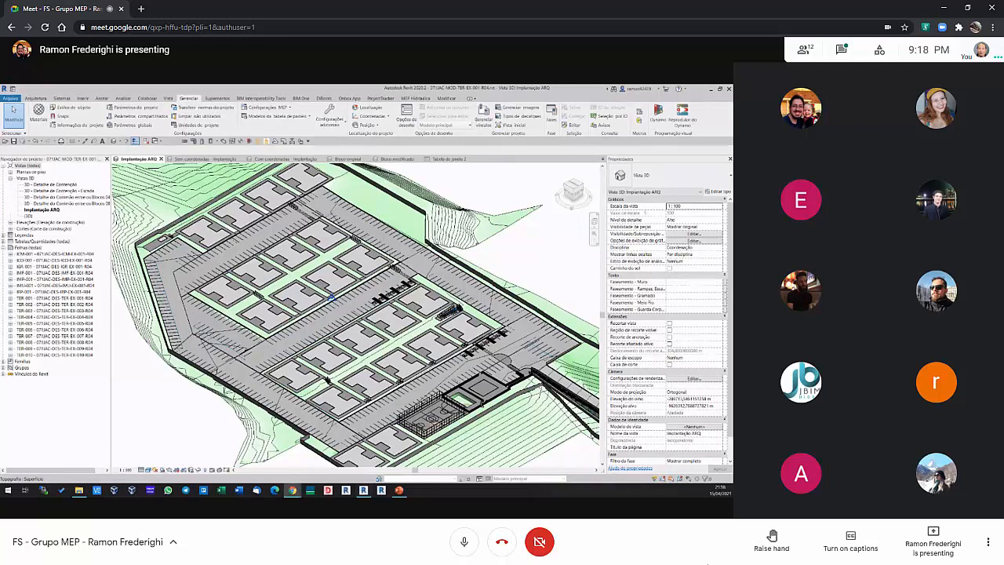